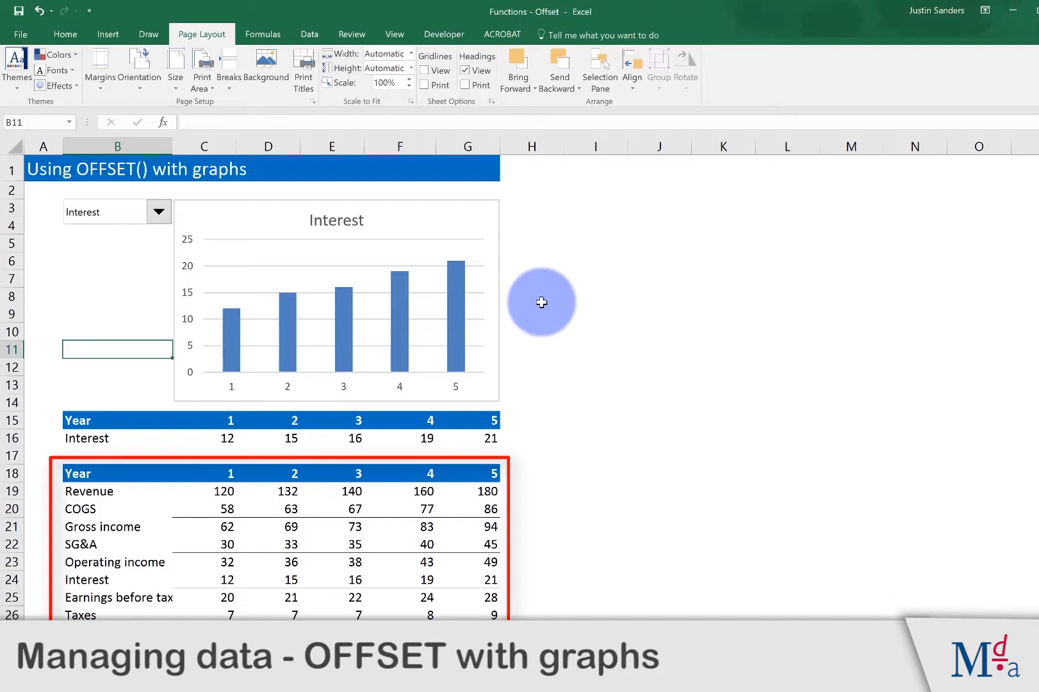
Step: Choose Gross income in the drop-down beside the finished example chart
click(157, 215)
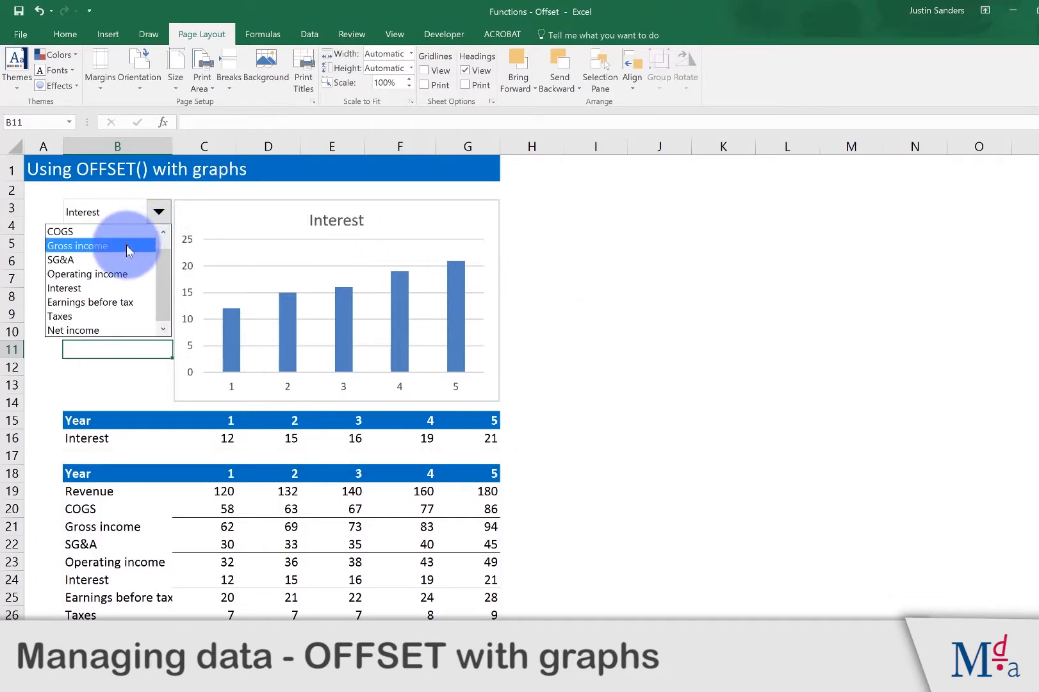
click(126, 245)
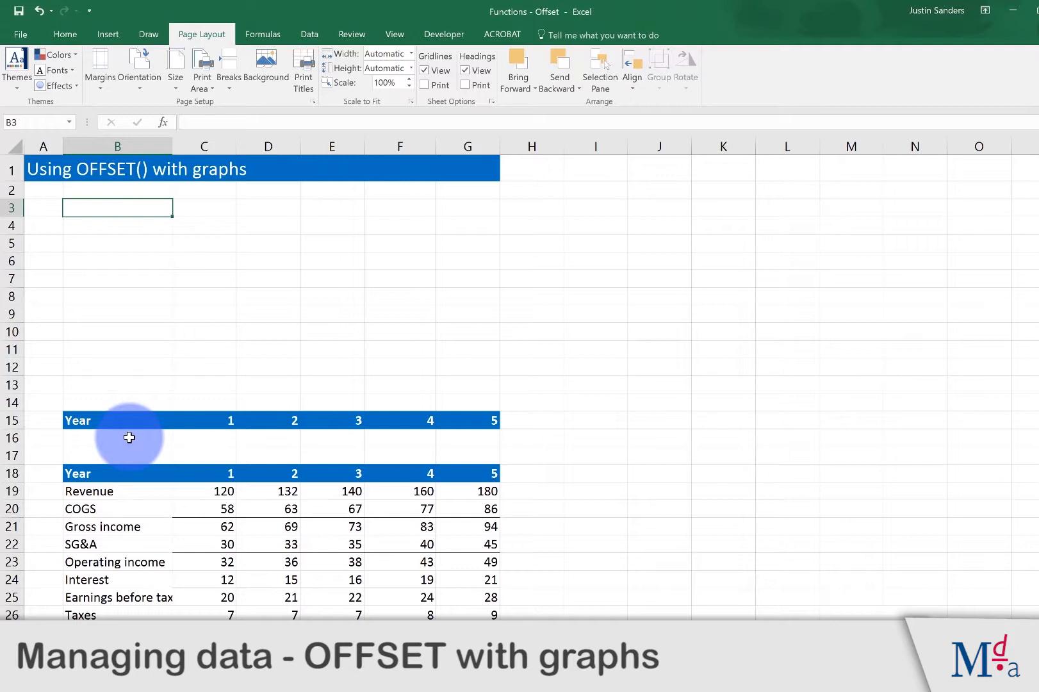
Step: Enter 1 in cell B3 as the row selector
click(132, 210)
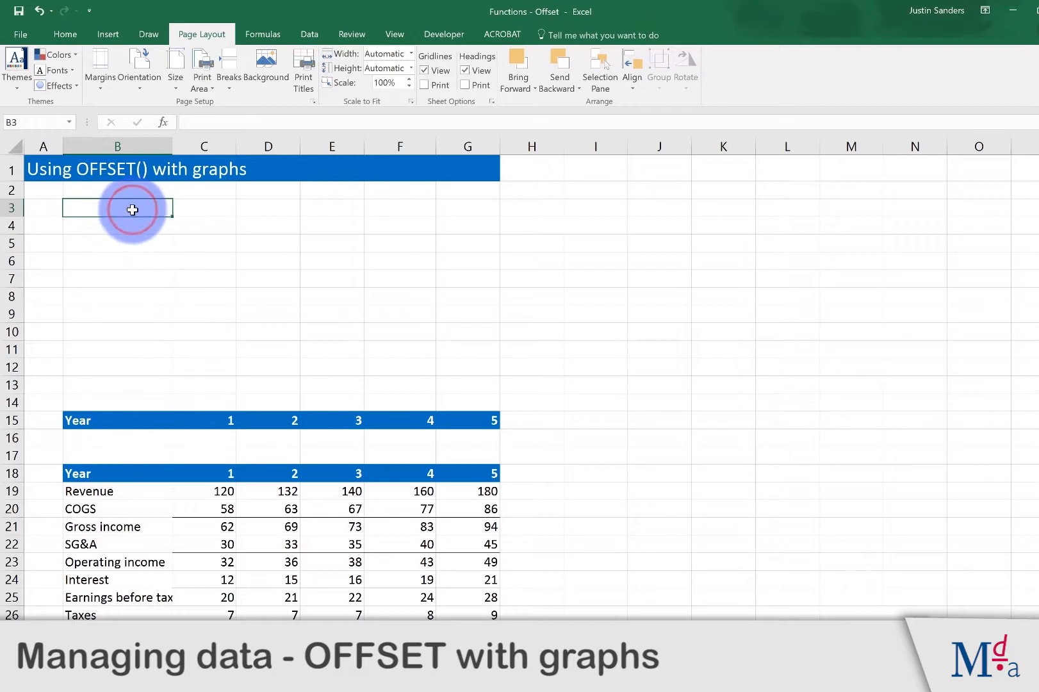
text(1)
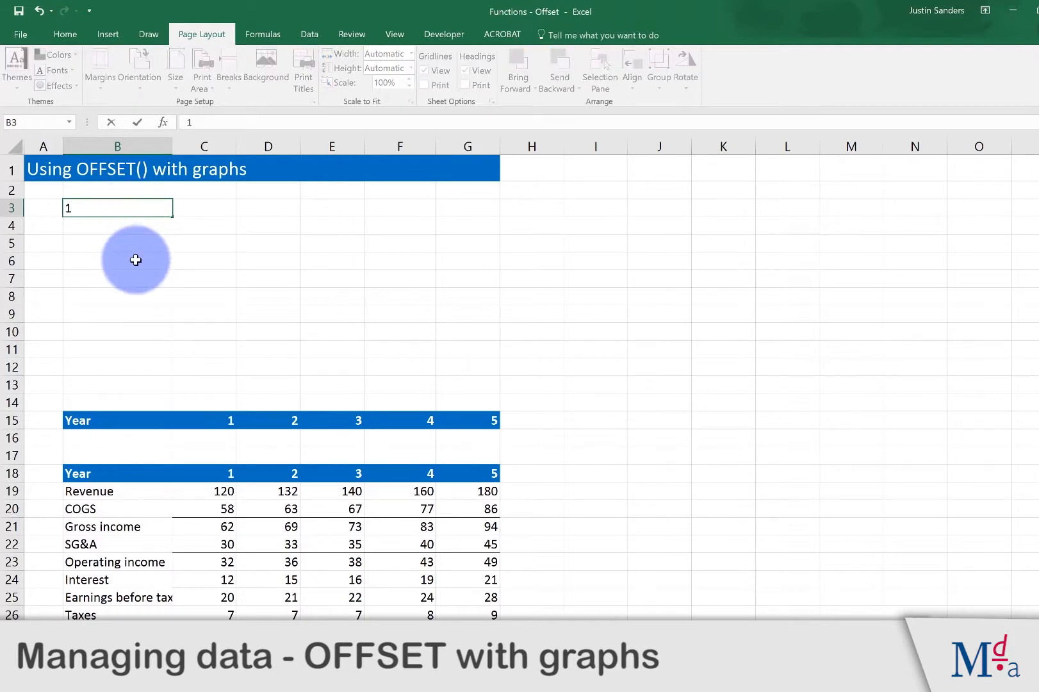
key(Return)
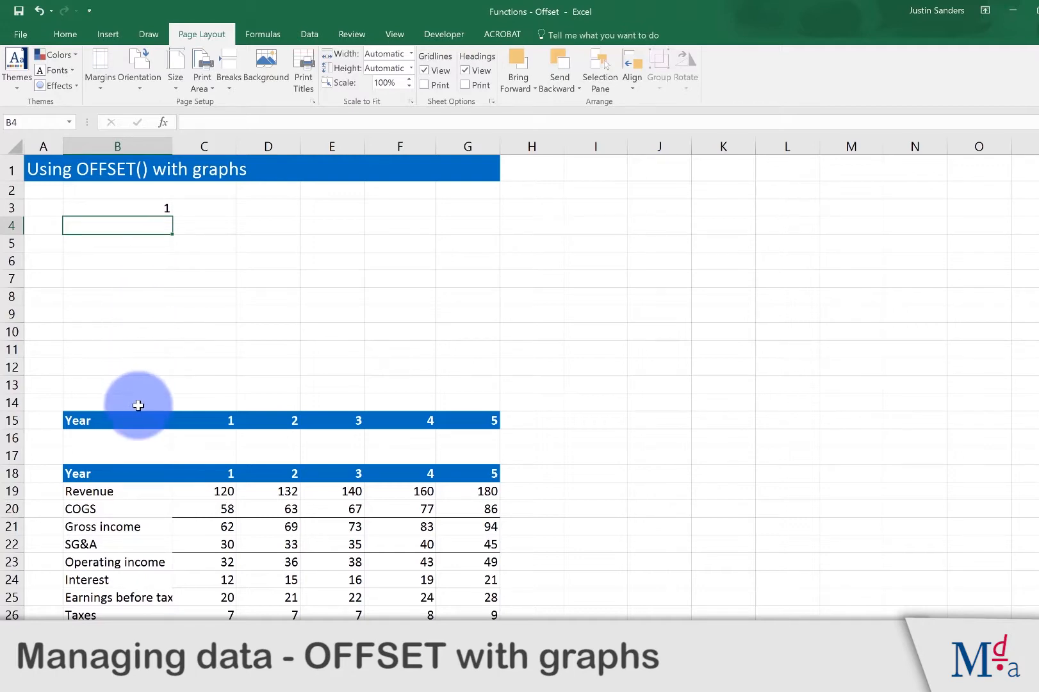
Step: Enter the formula =OFFSET(B18,B3,0) in cell B16 to fetch the label of the selected row
click(138, 442)
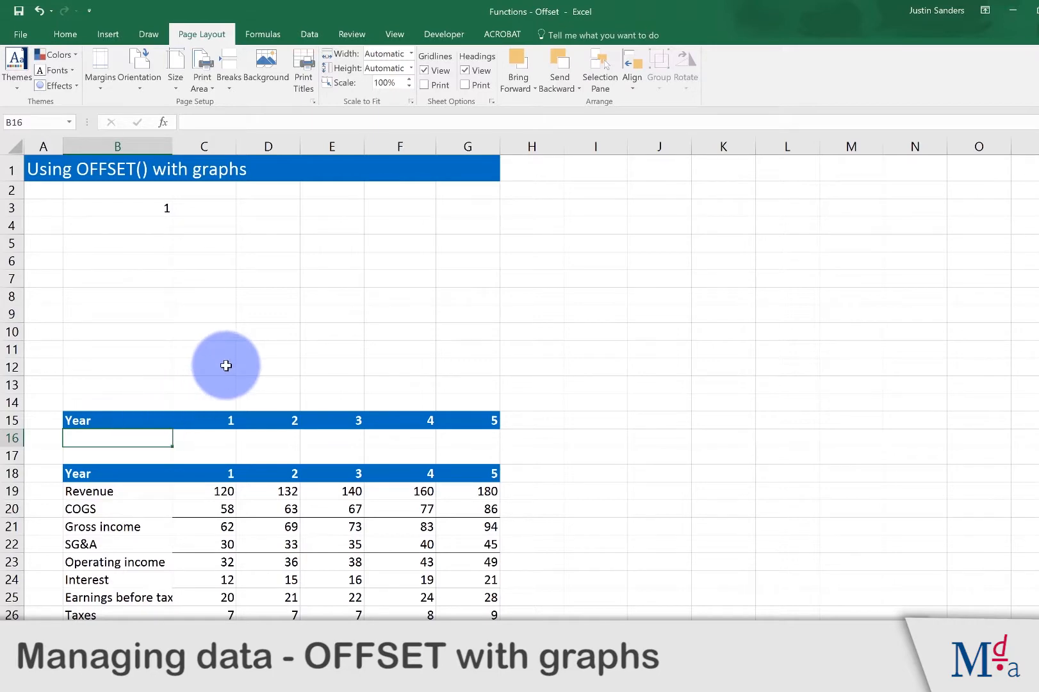
text(=offse)
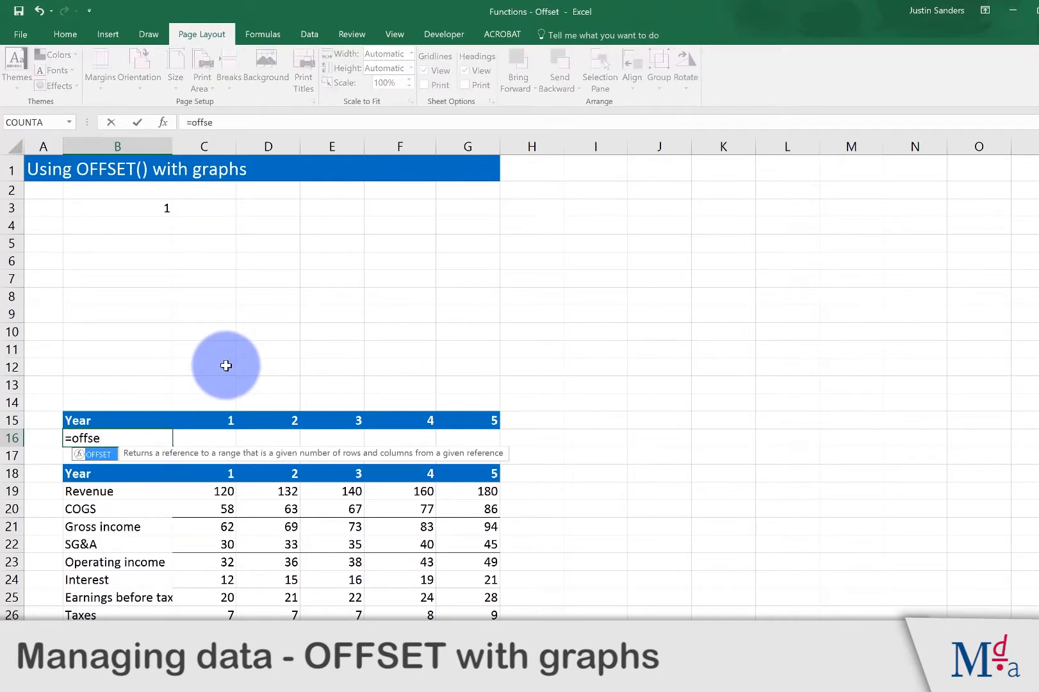
key(Tab)
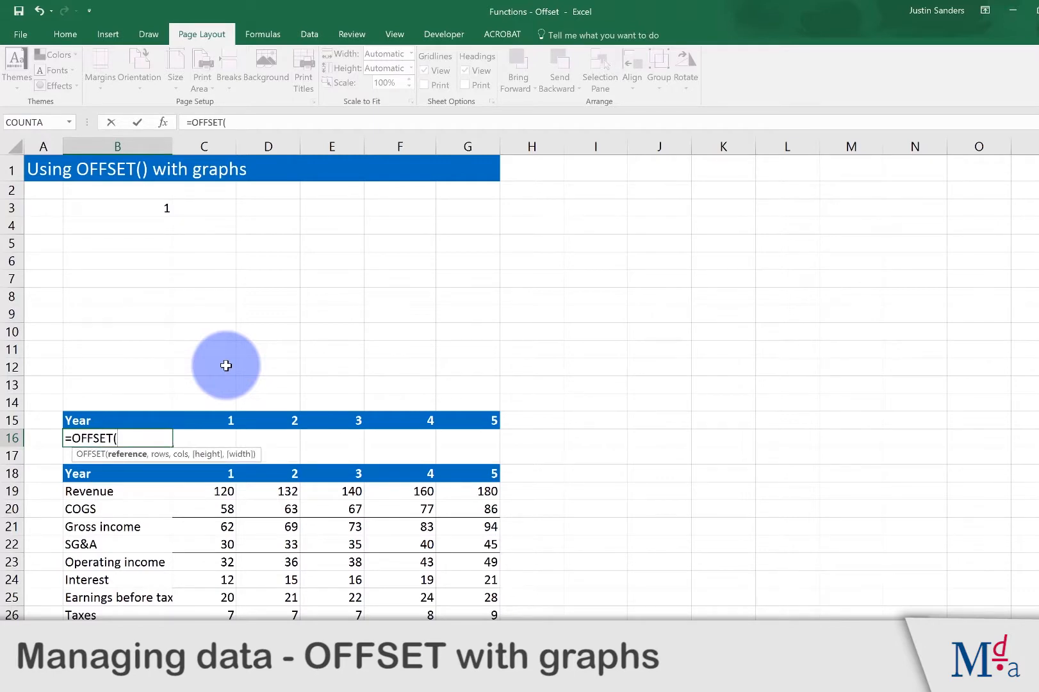
click(138, 473)
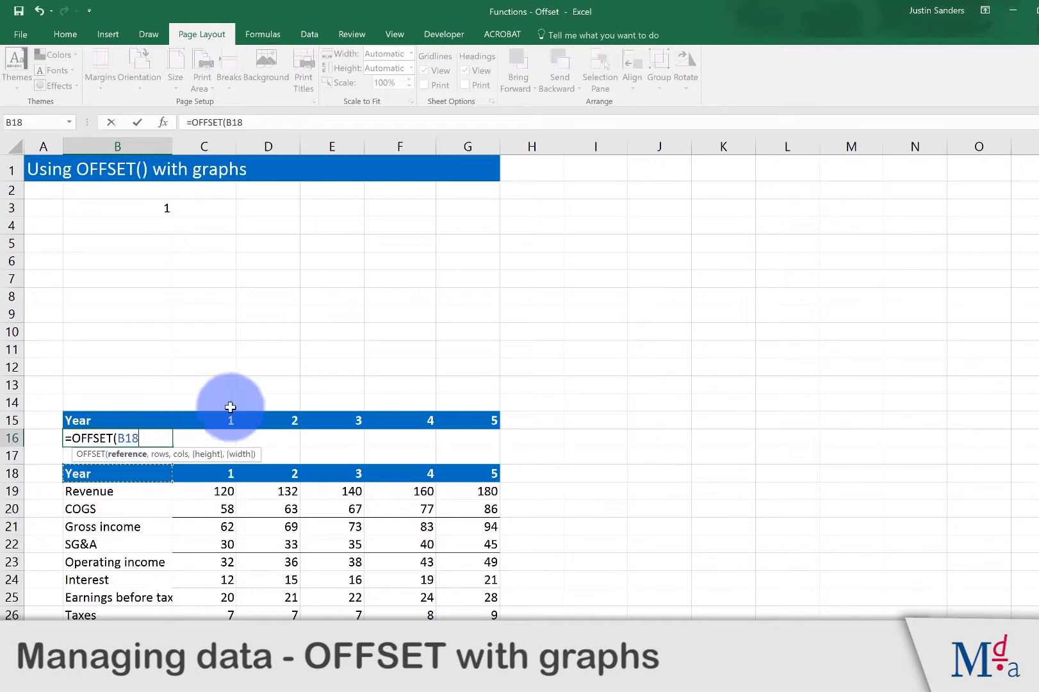
text(,)
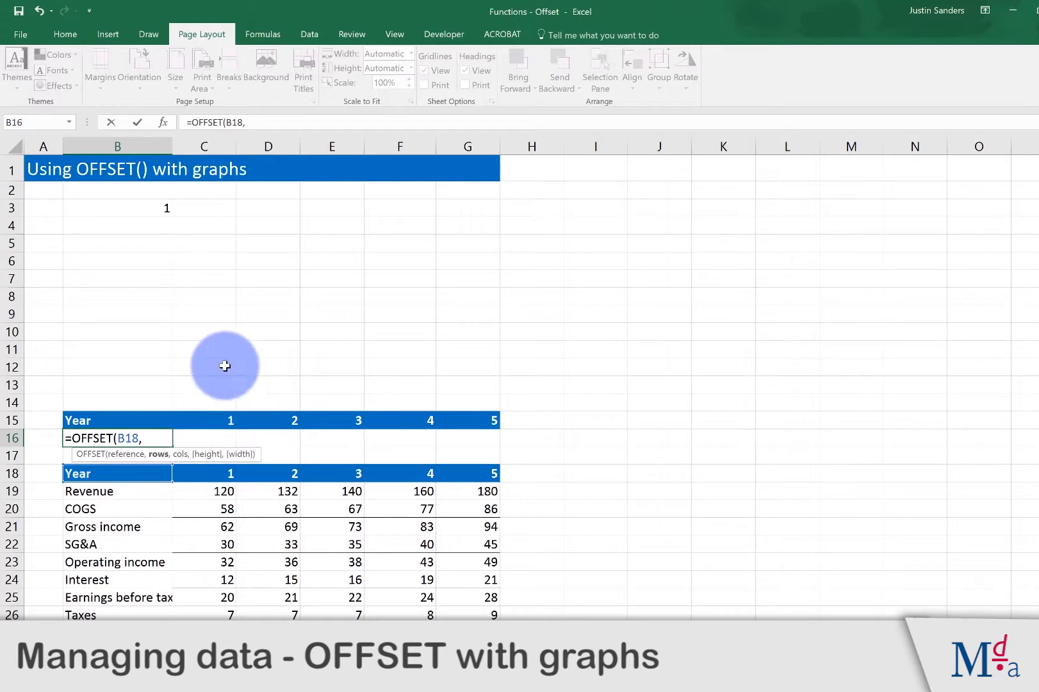
click(156, 209)
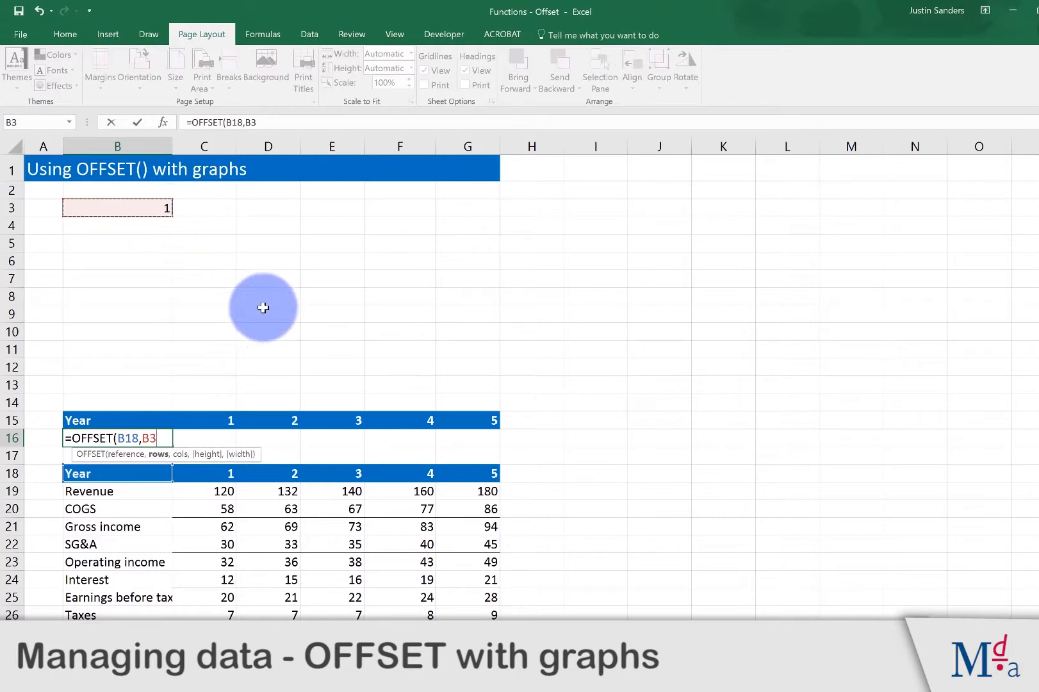
text(,)
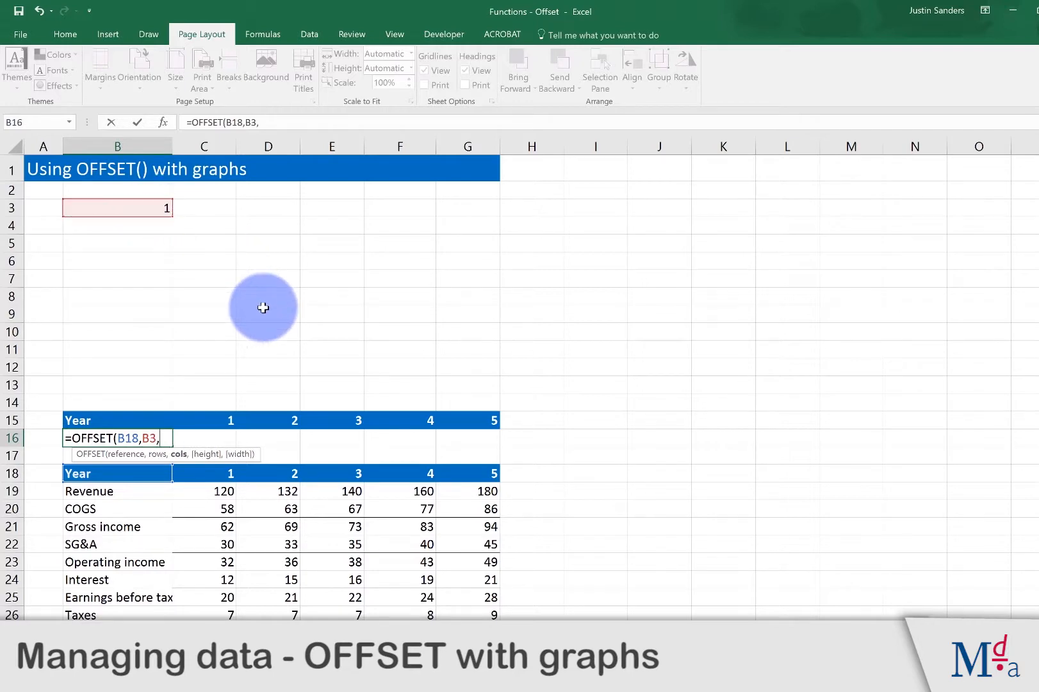
text(0))
key(Return)
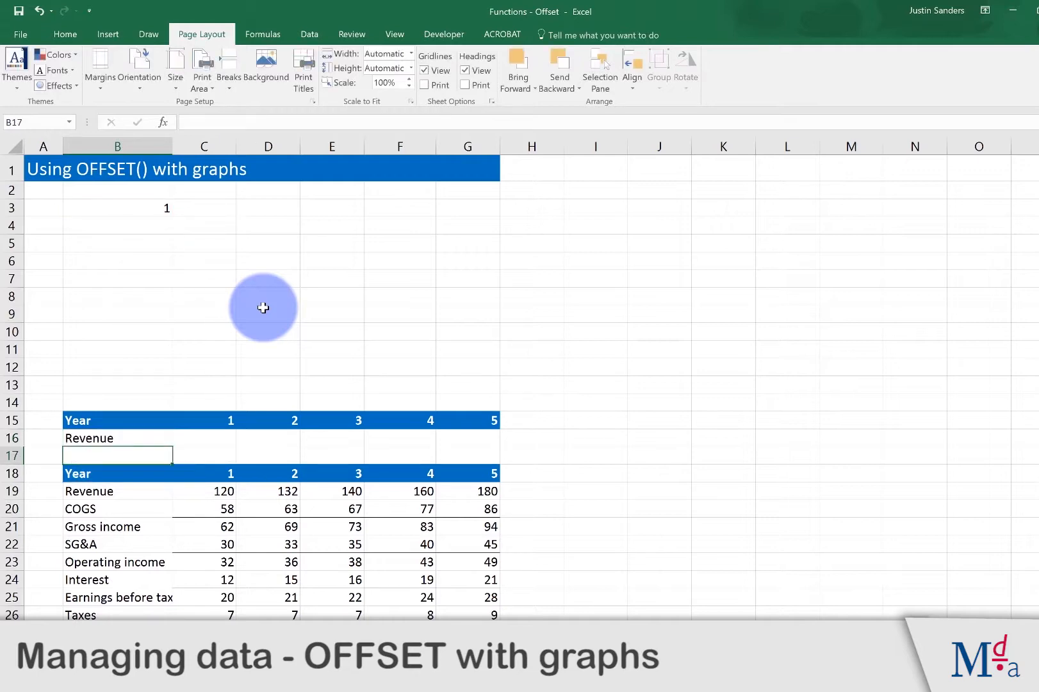
Step: Change the row selector in cell B3 to 3
click(157, 208)
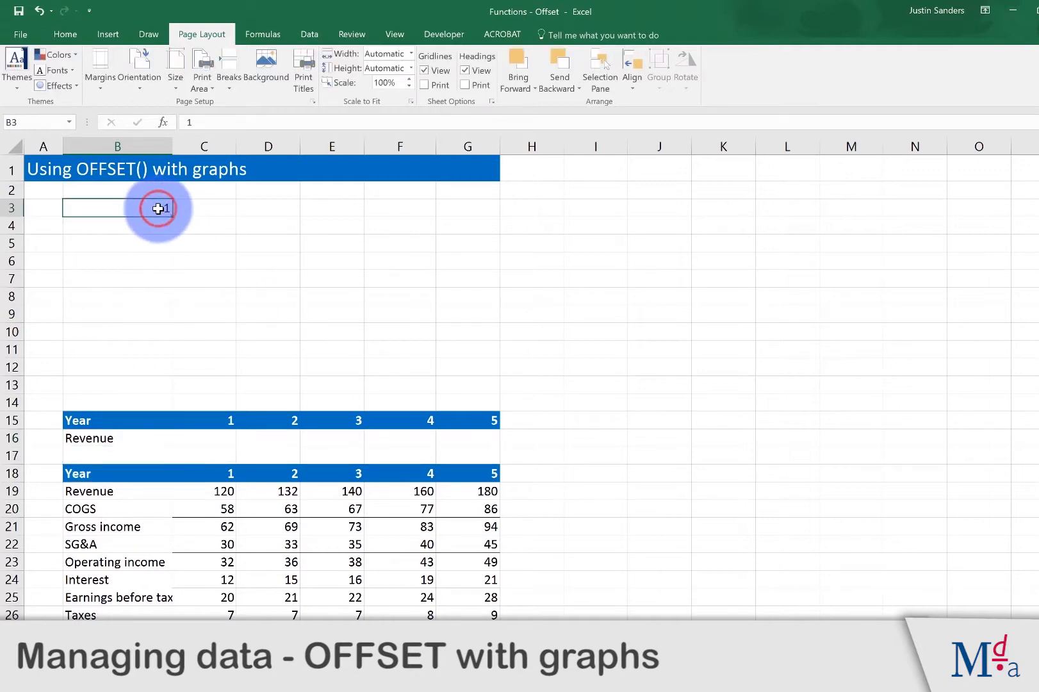
text(3)
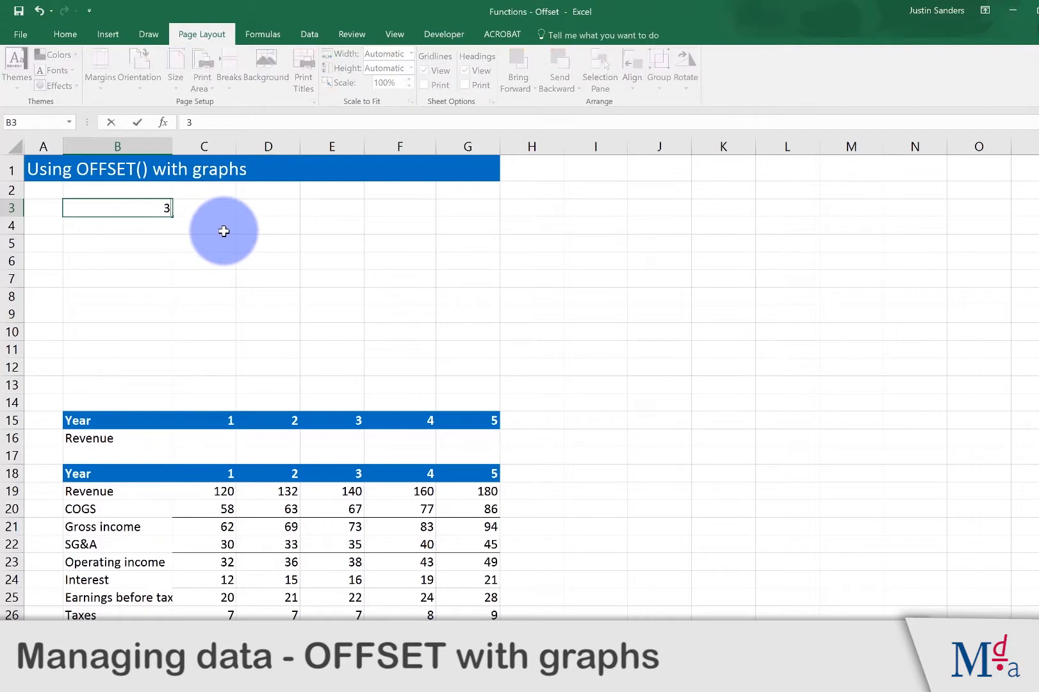
key(Return)
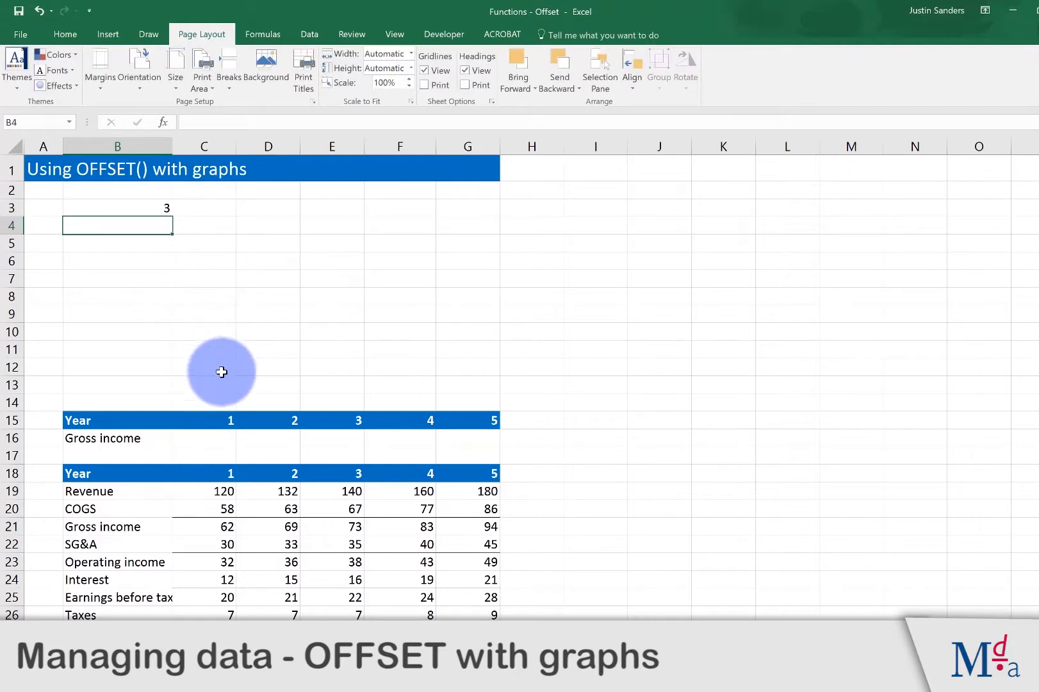
Step: Enter the formula =OFFSET(C18,B3,0) in cell C16 to fetch the selected row's Year 1 value
click(227, 438)
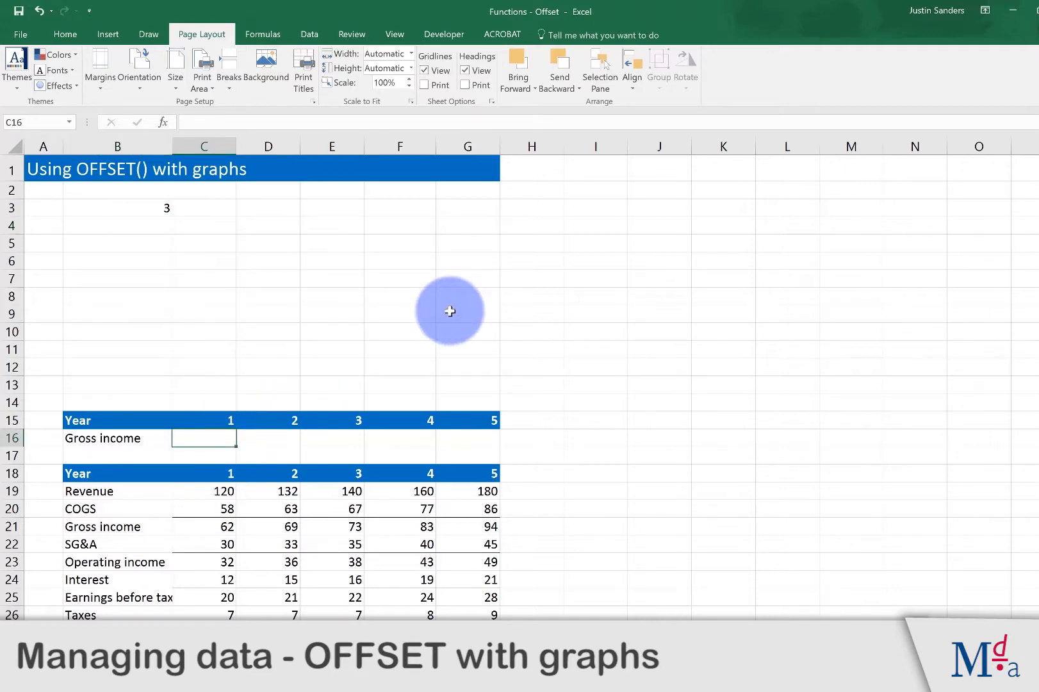
text(=off)
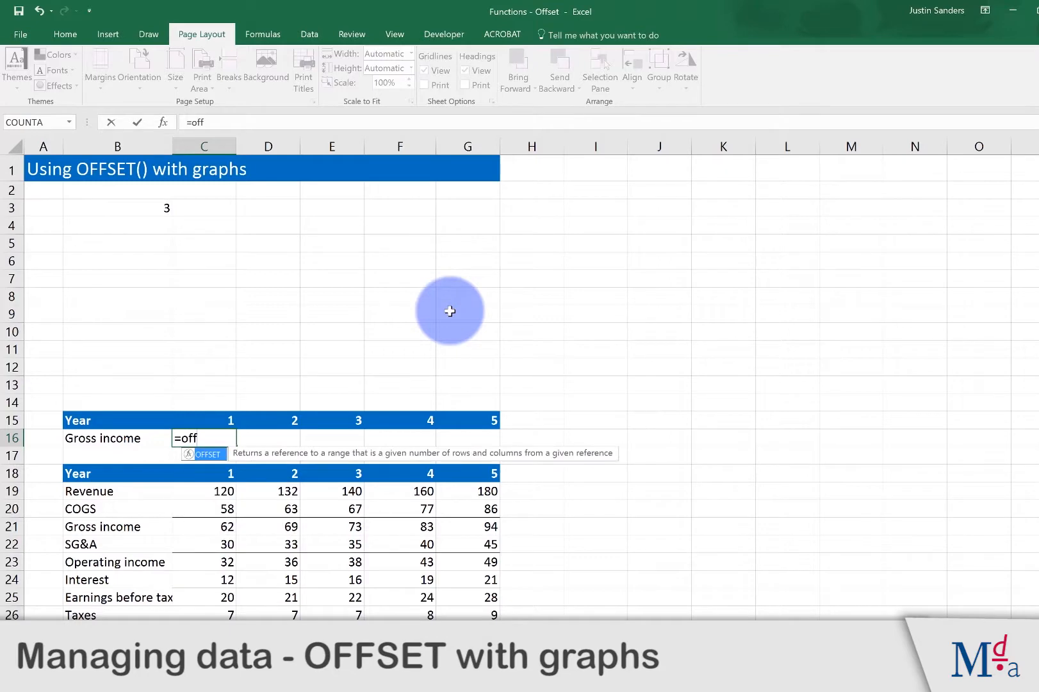
text(set()
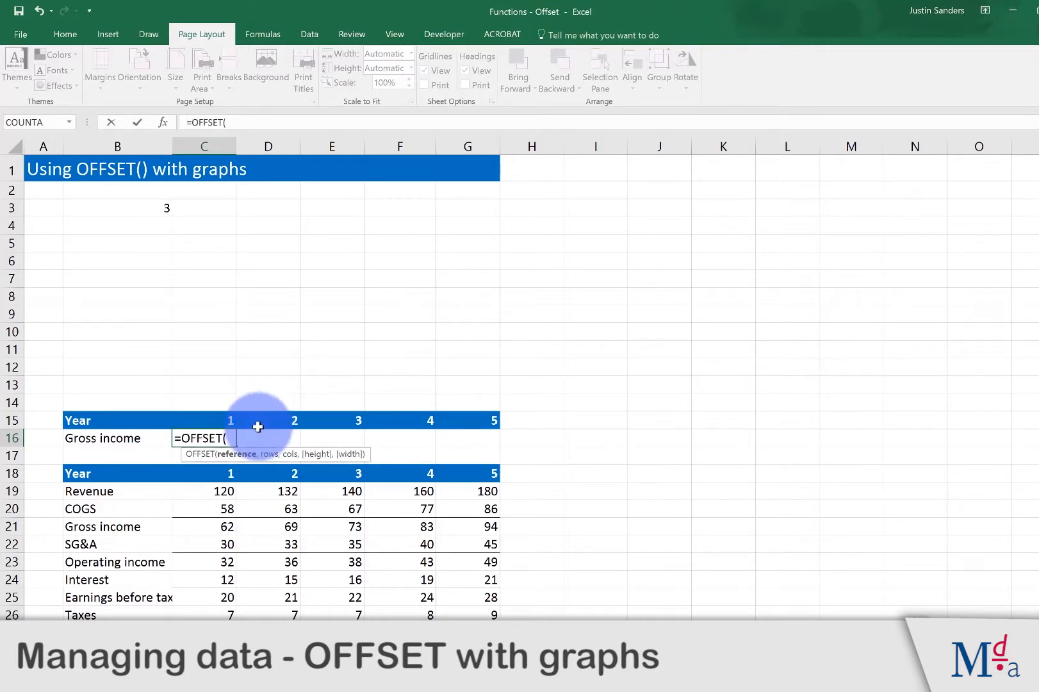
click(229, 474)
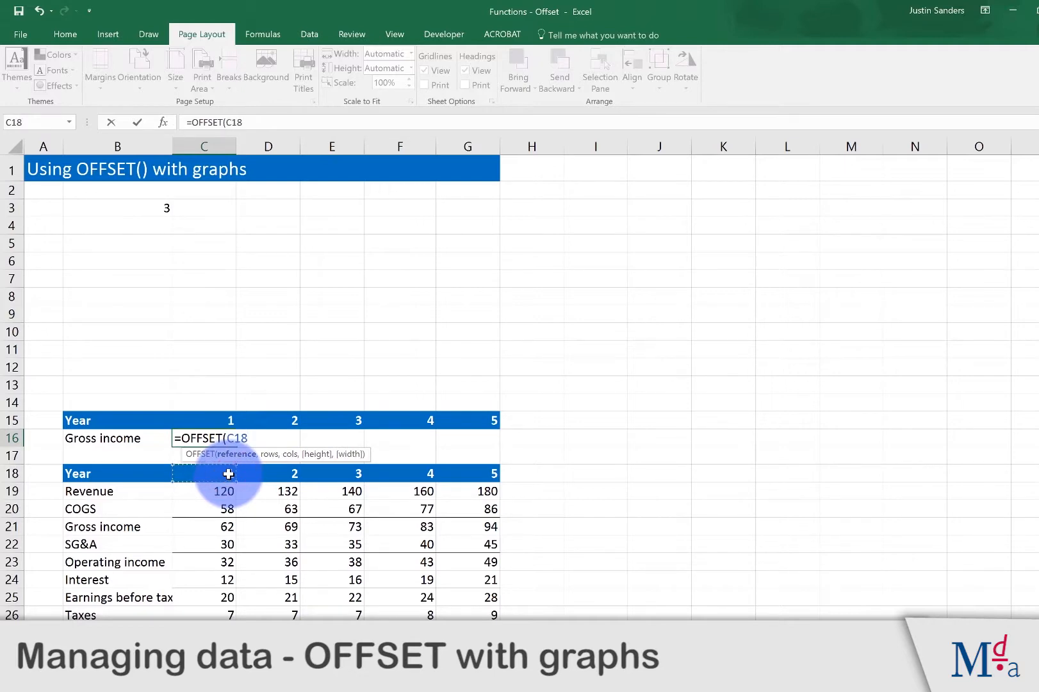
text(,)
click(152, 210)
text(,)
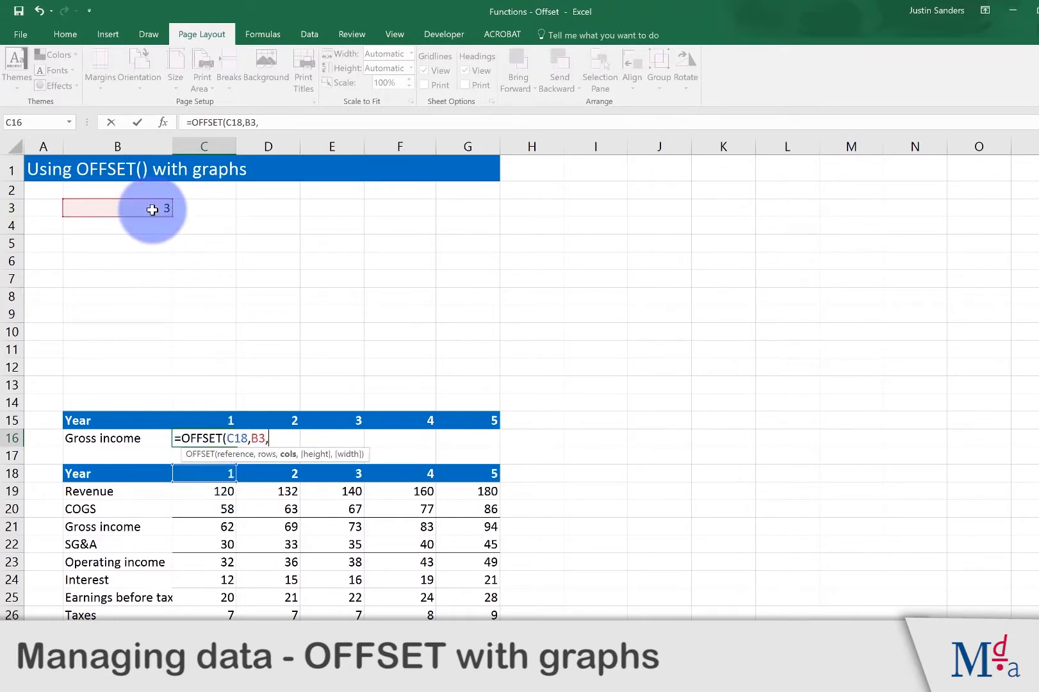
text(0))
key(Return)
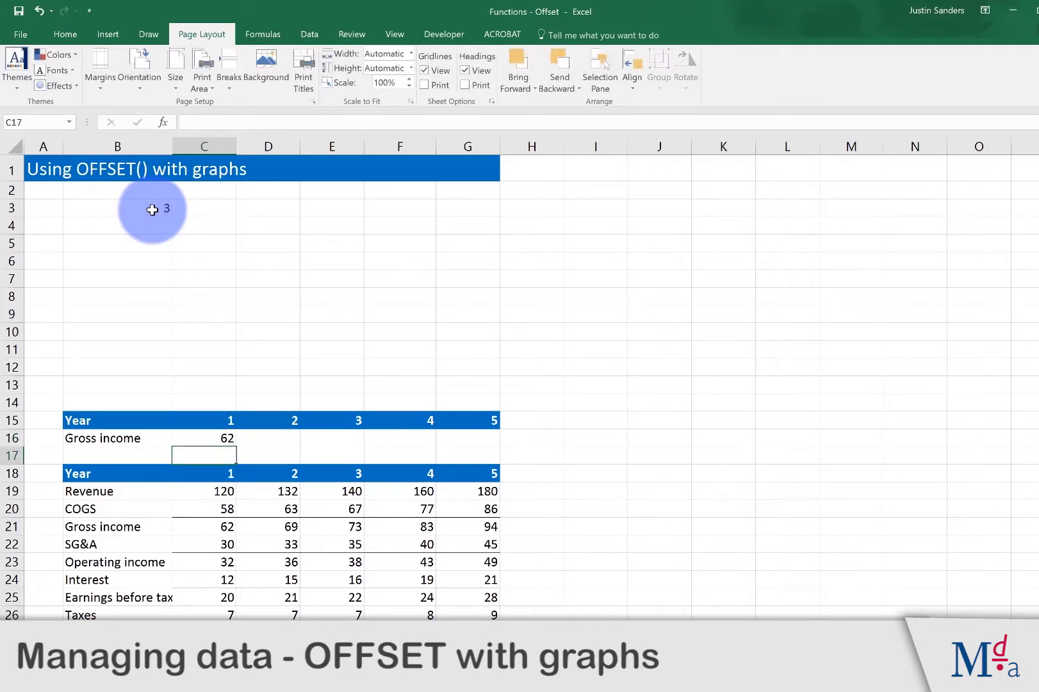
Step: Copy the OFFSET formula from C16 across the row through G16
key(Up)
key(ctrl+c)
key(shift+Right)
key(shift+Right)
key(shift+Right)
key(shift+Right)
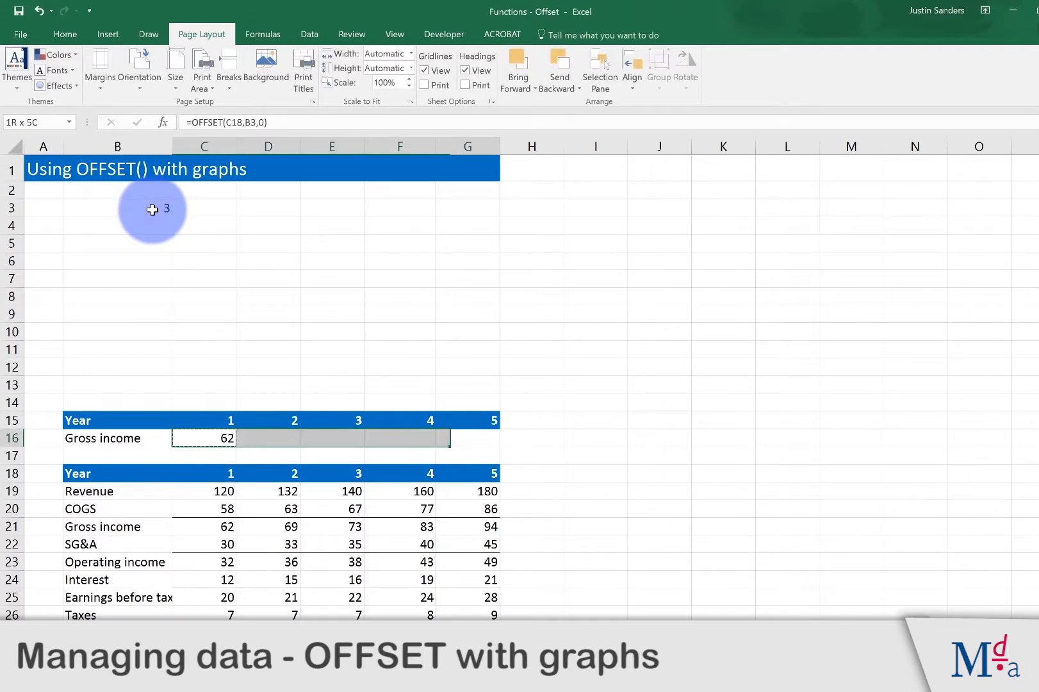
key(ctrl+v)
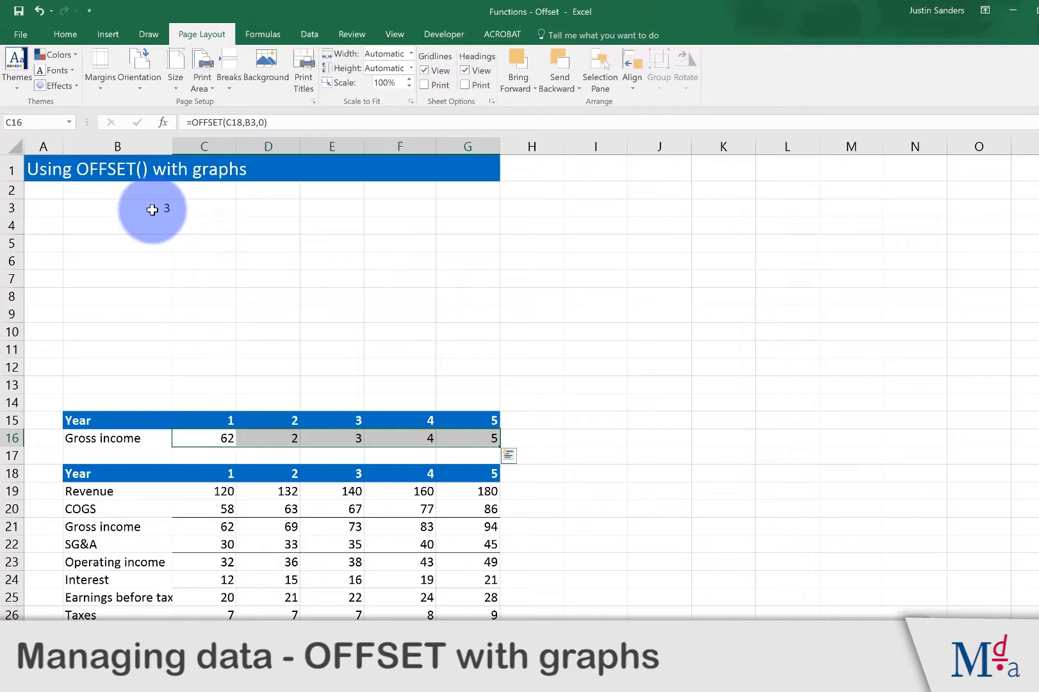
Step: Insert a 2-D clustered column chart based on the range B16:G16
key(Left)
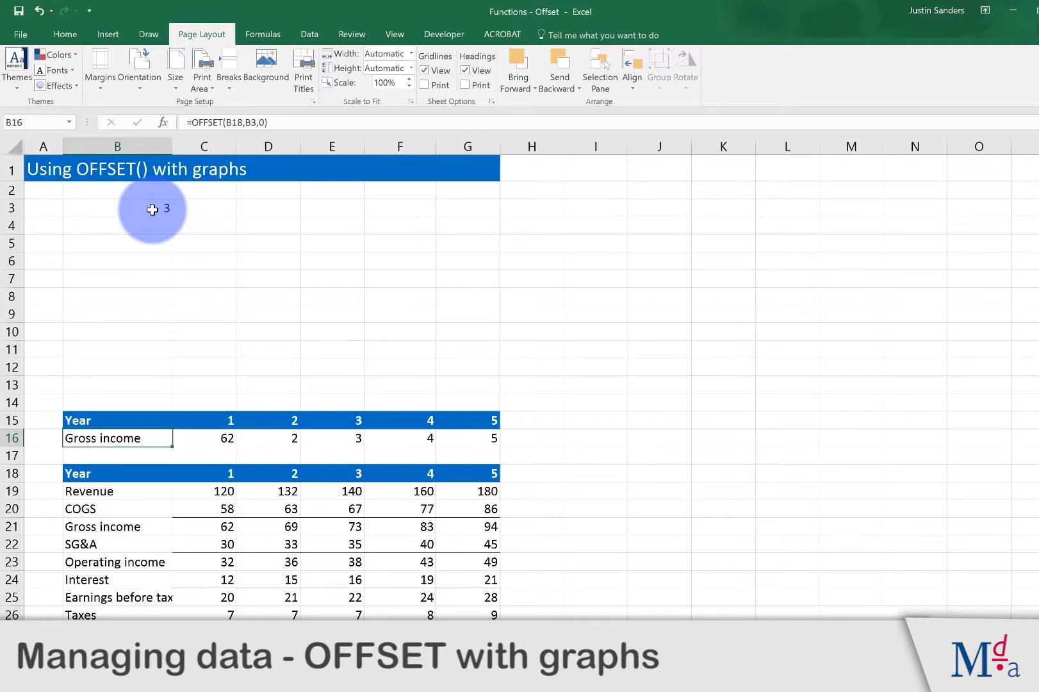
key(shift+Right)
key(shift+Right)
key(shift+Right)
key(shift+Right)
key(shift+Right)
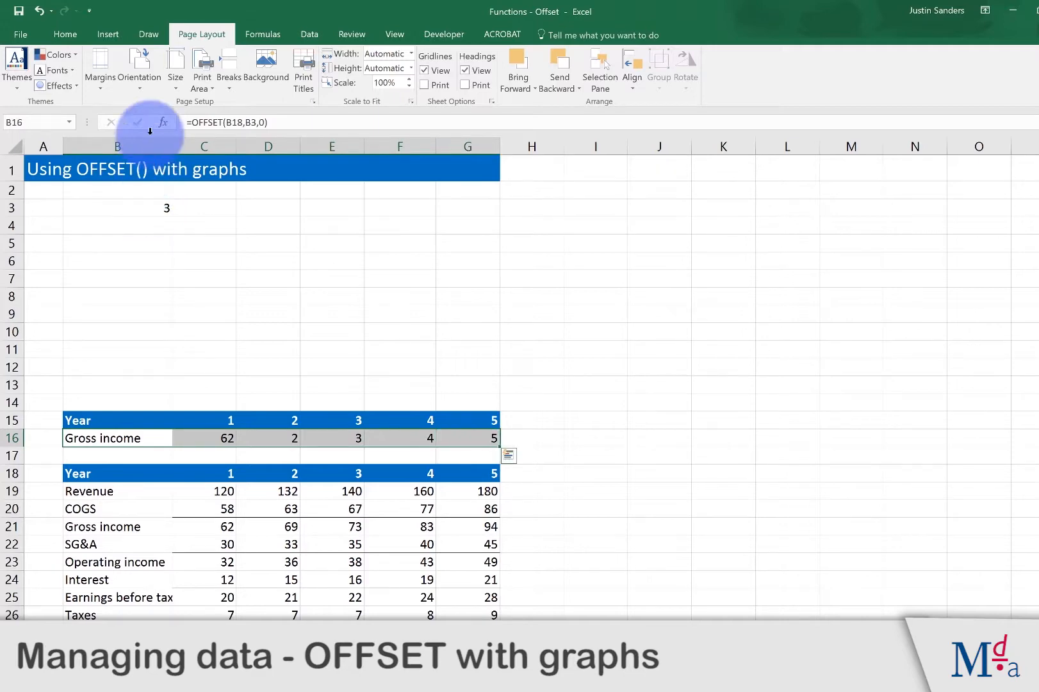
click(115, 34)
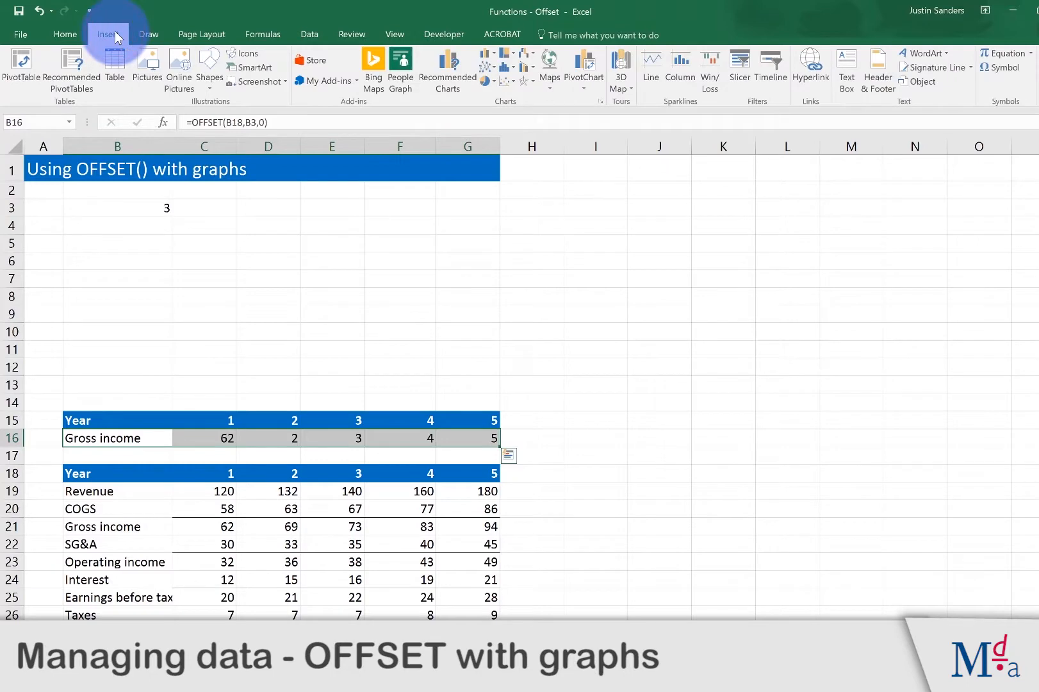
click(484, 53)
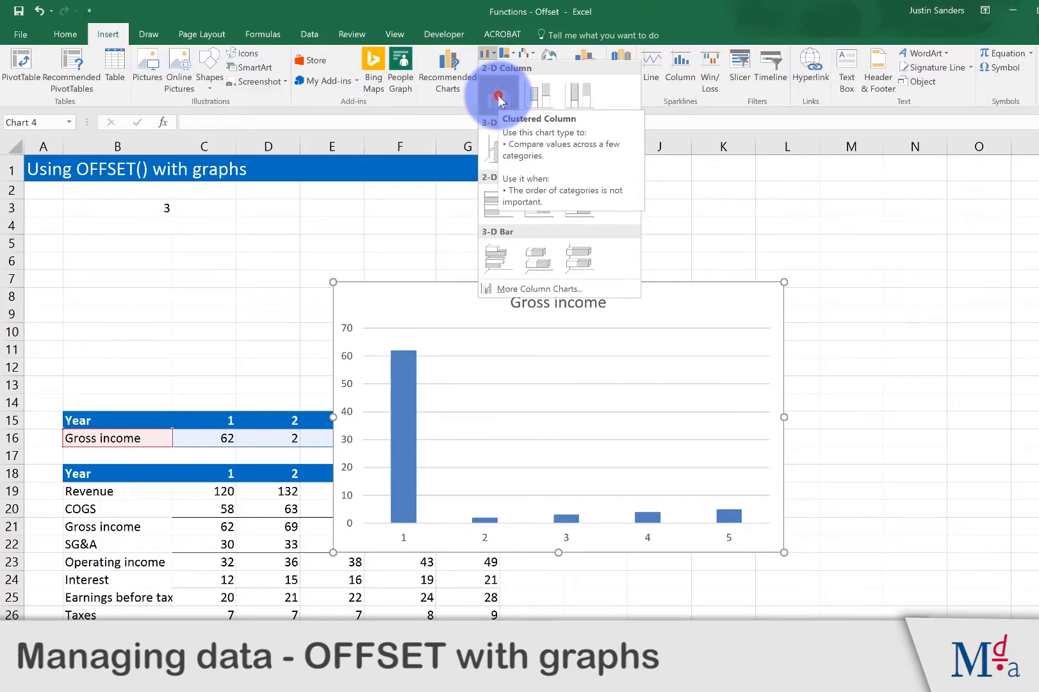
click(500, 100)
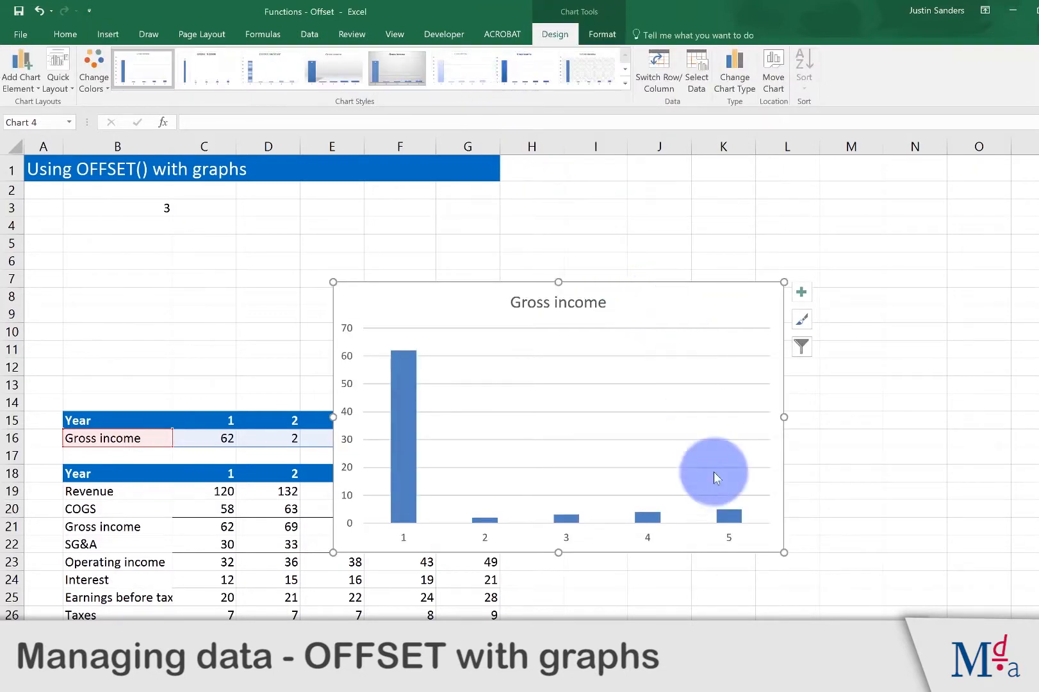
Step: Shrink the column chart and place it over about C3:G13, above the upper Year row
drag(783, 551, 640, 467)
mouse_move(589, 299)
mouse_down()
mouse_move(508, 237)
mouse_move(447, 224)
mouse_up()
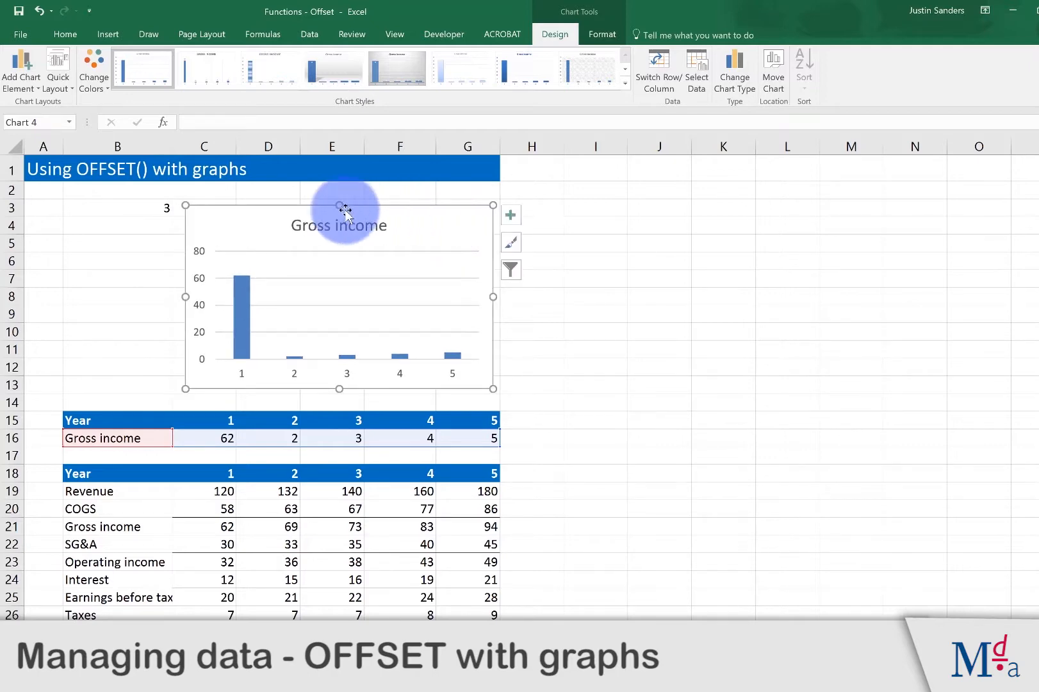
click(156, 243)
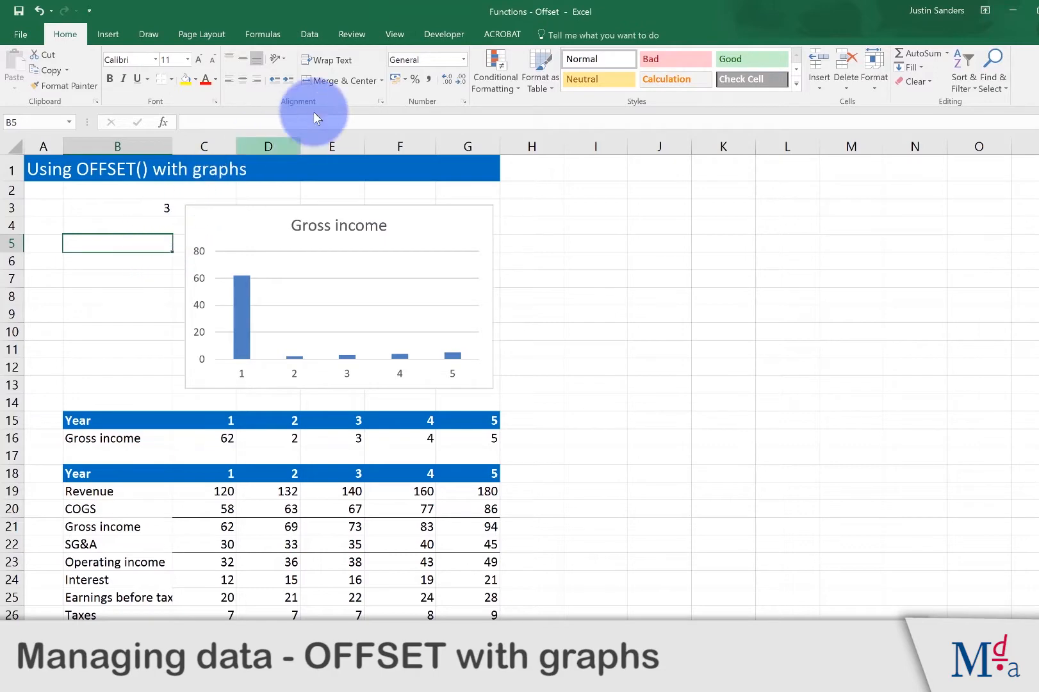
Step: Insert a combo box form control over about B6:B7, beside the column chart
click(434, 33)
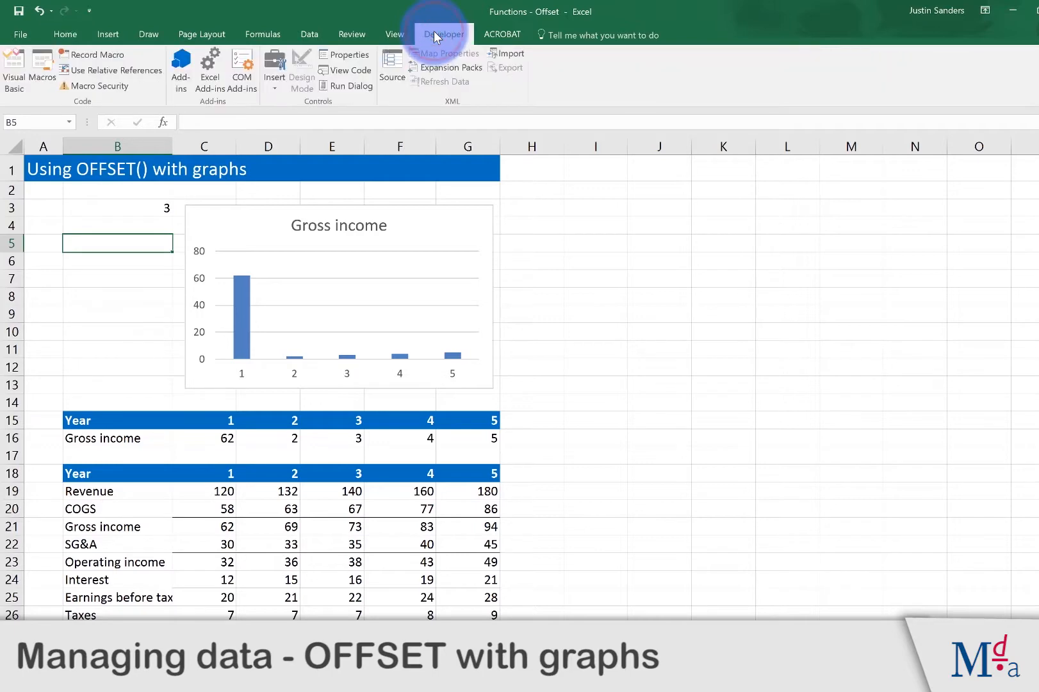
click(277, 60)
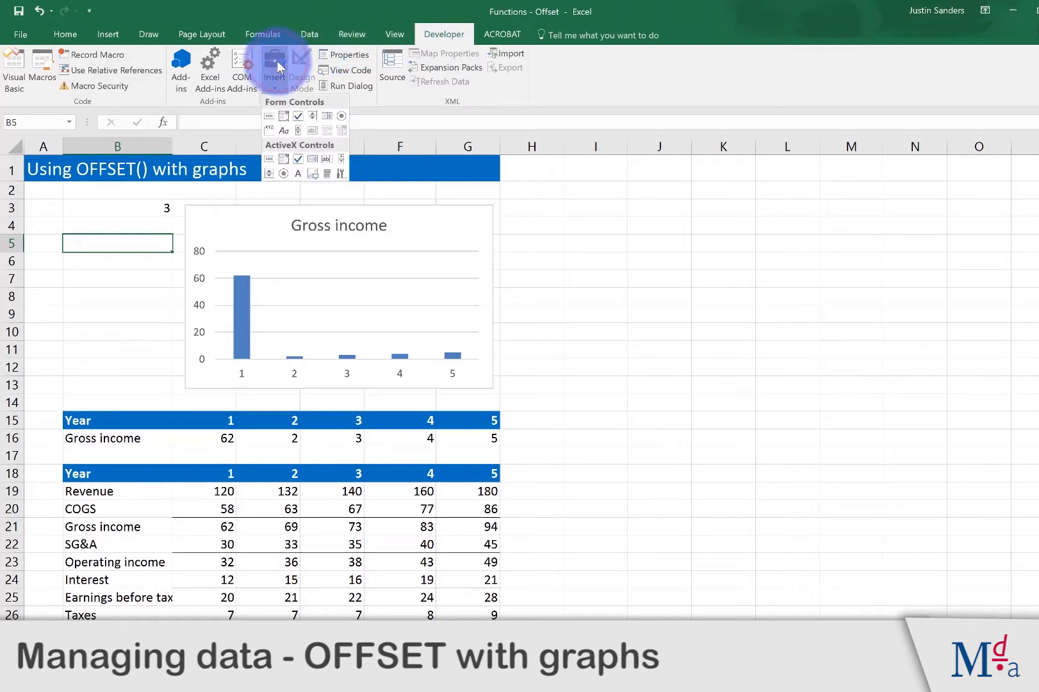
click(283, 121)
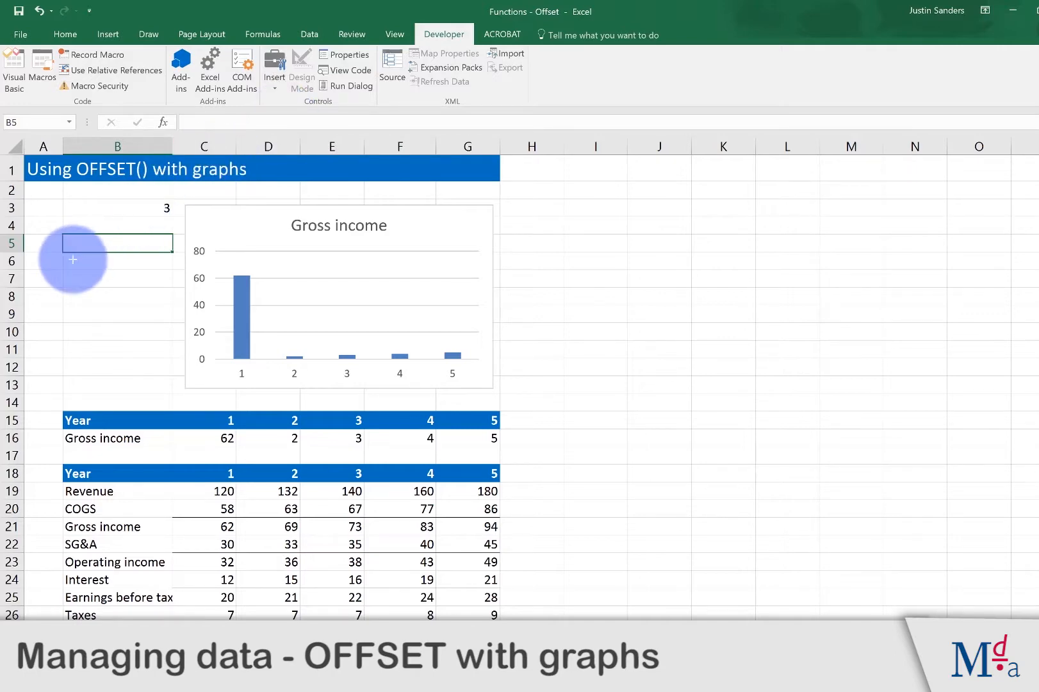
drag(71, 259, 182, 264)
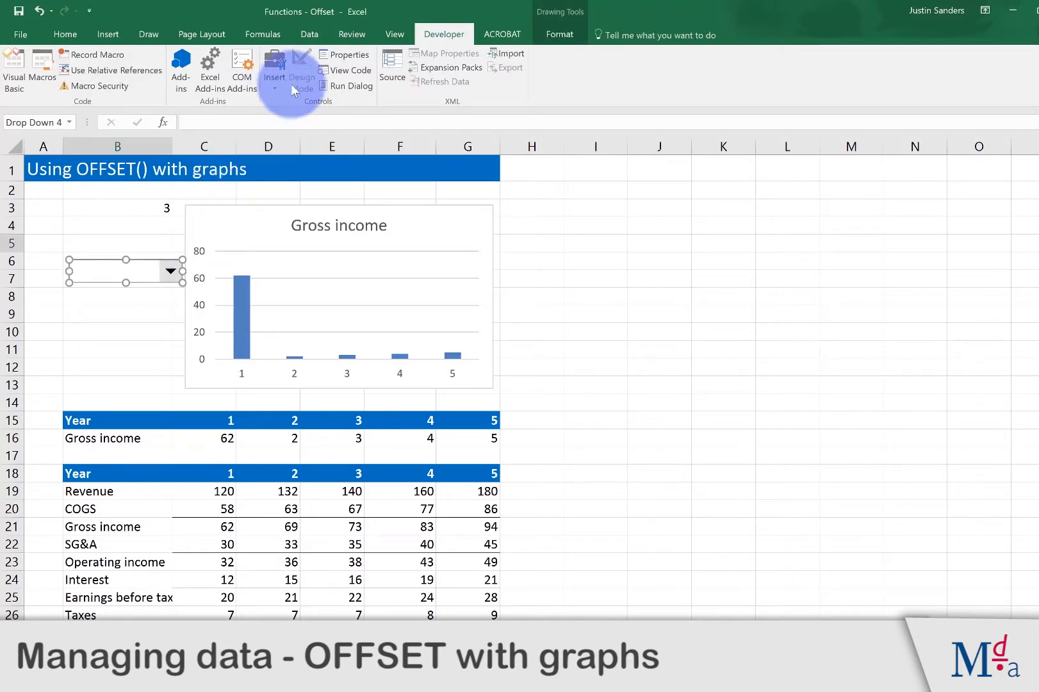
Step: Set the combo box's input range to $B$19:$B$27 and its cell link to B3
click(338, 55)
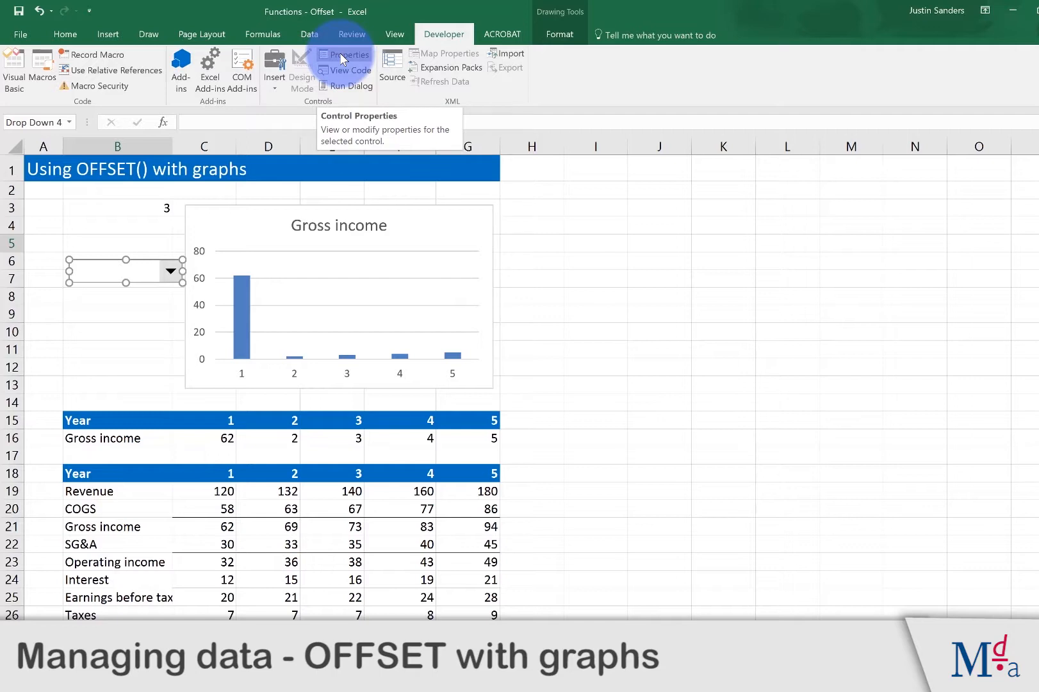
click(340, 55)
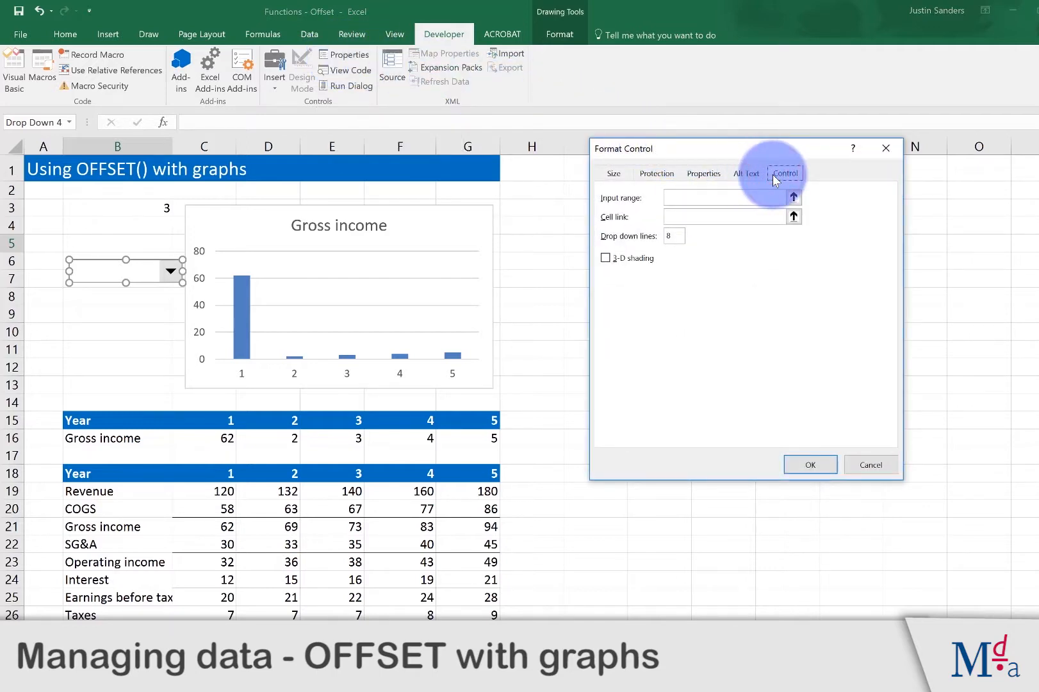
click(735, 195)
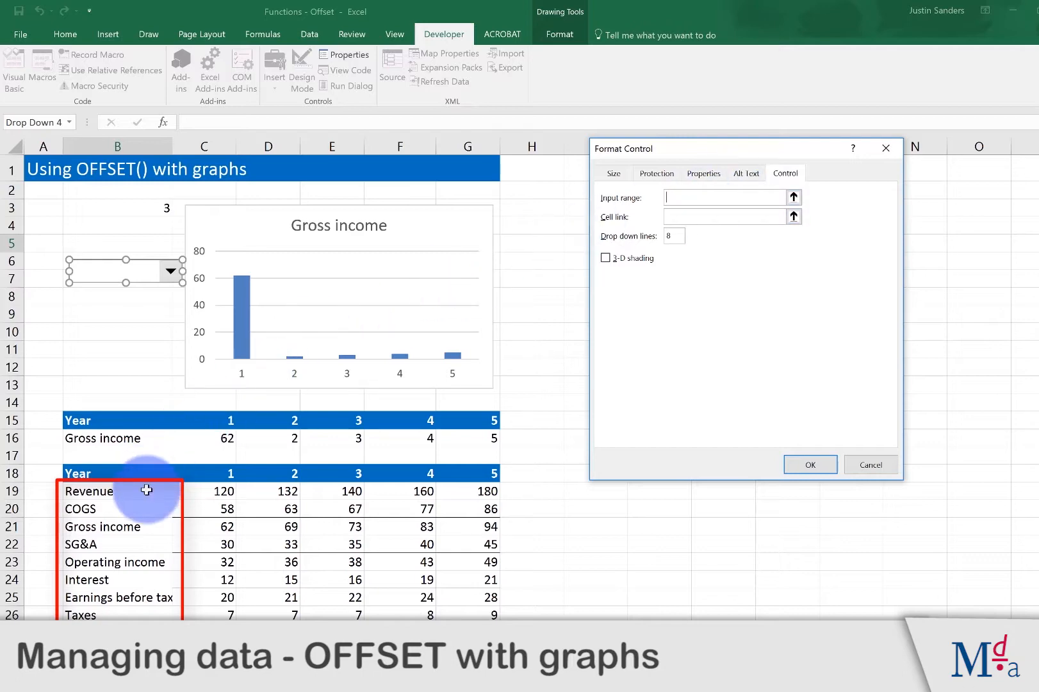
drag(147, 489, 138, 631)
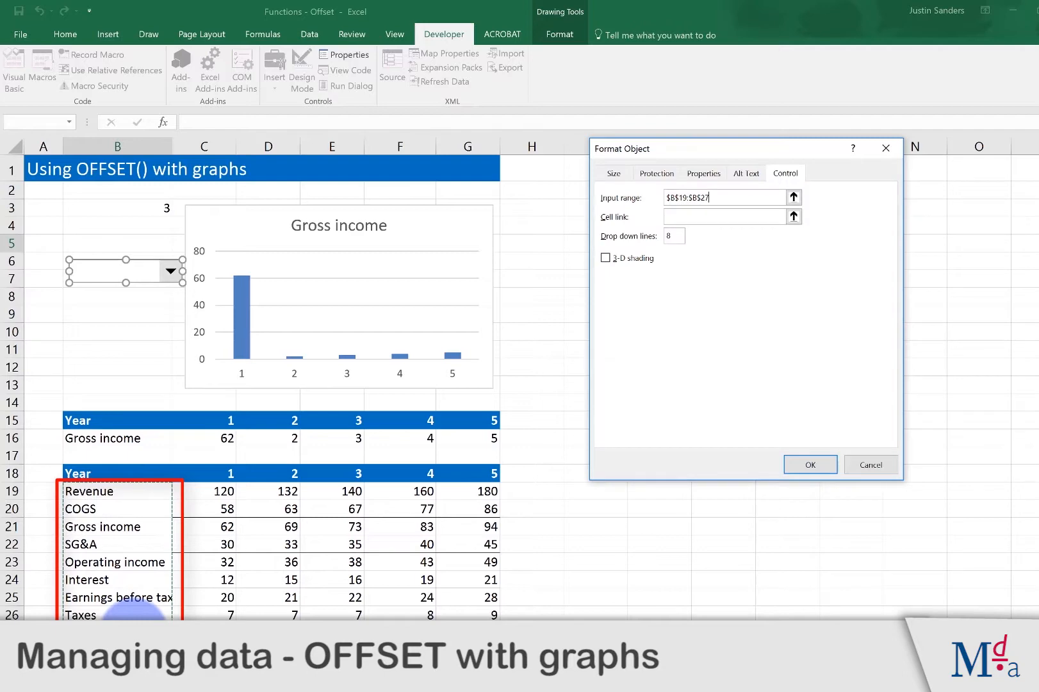
click(686, 216)
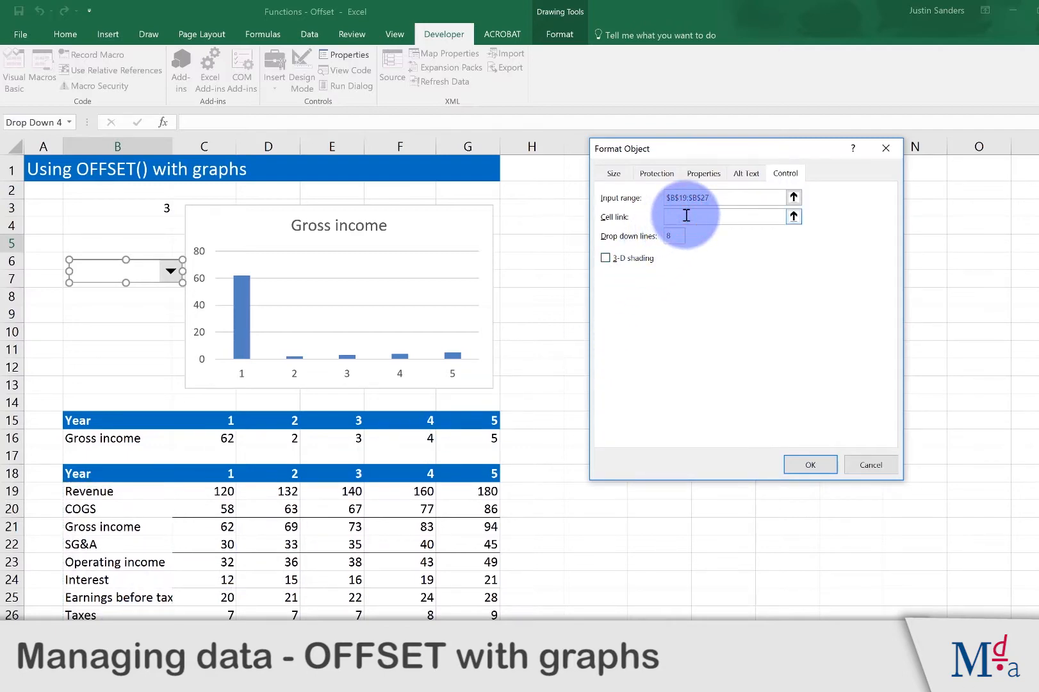
text(b3)
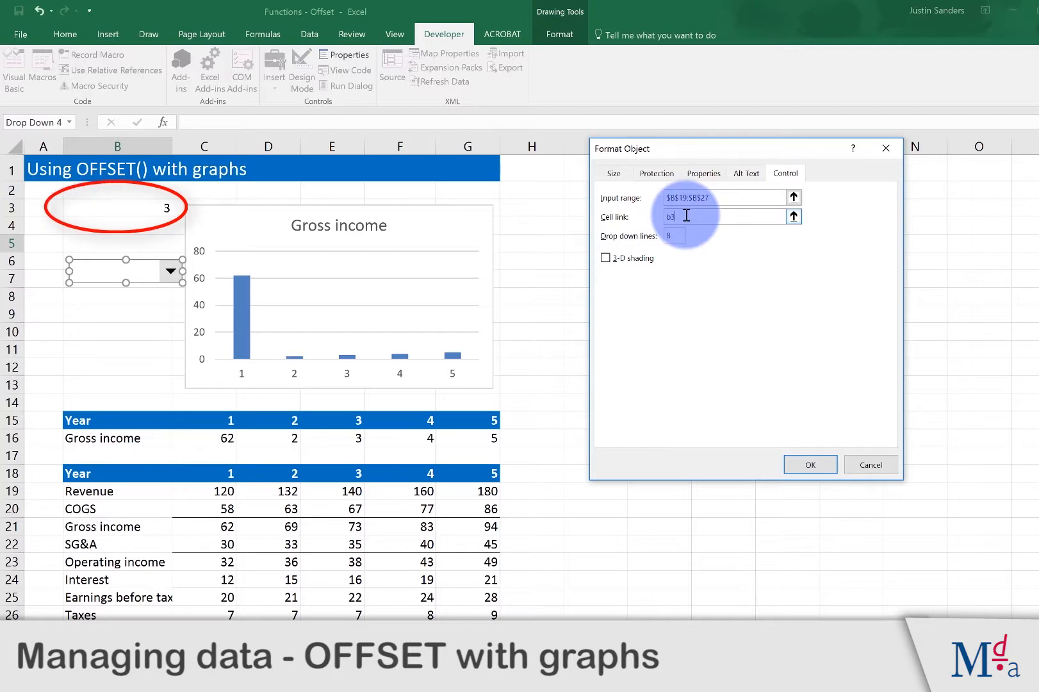
click(810, 464)
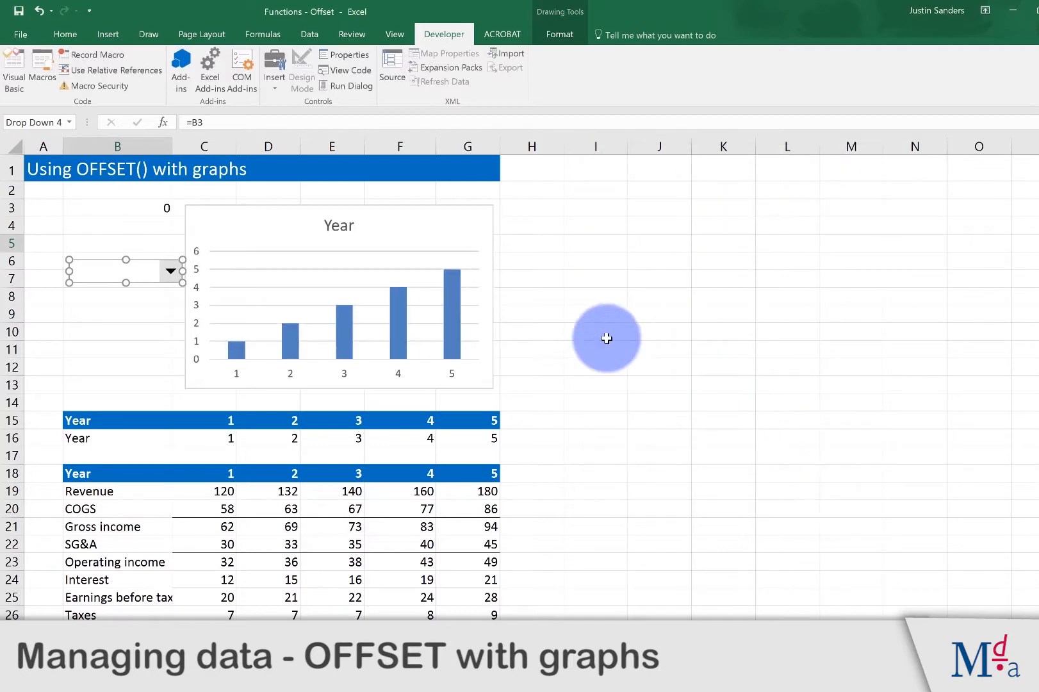
click(150, 313)
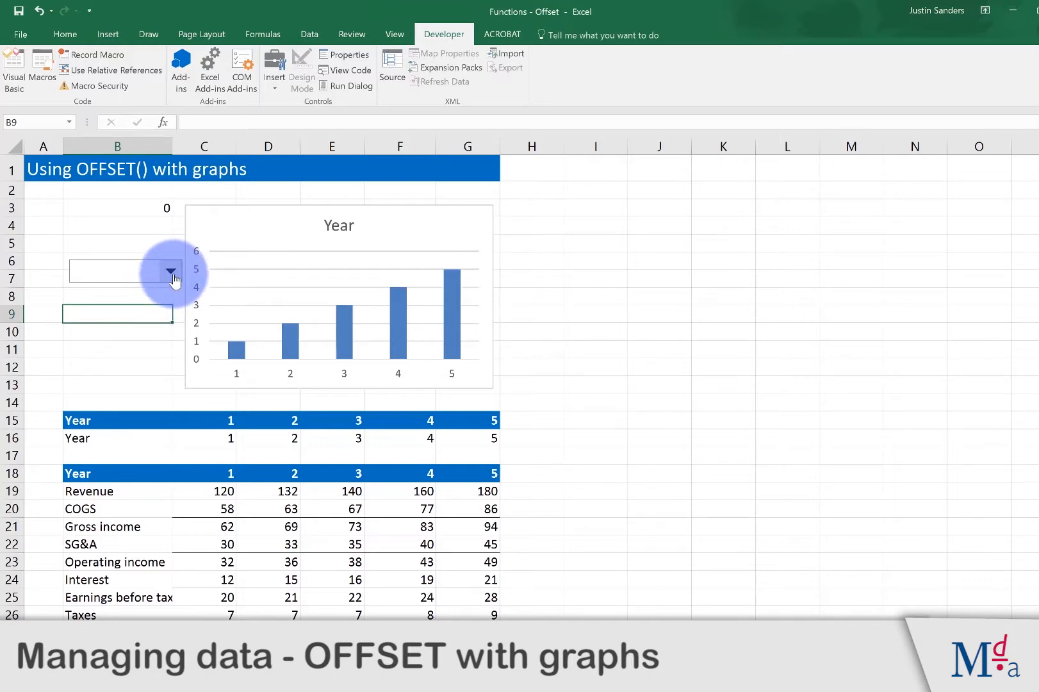
Step: Test the combo box by choosing SG&A, followed by Earnings before tax
click(172, 274)
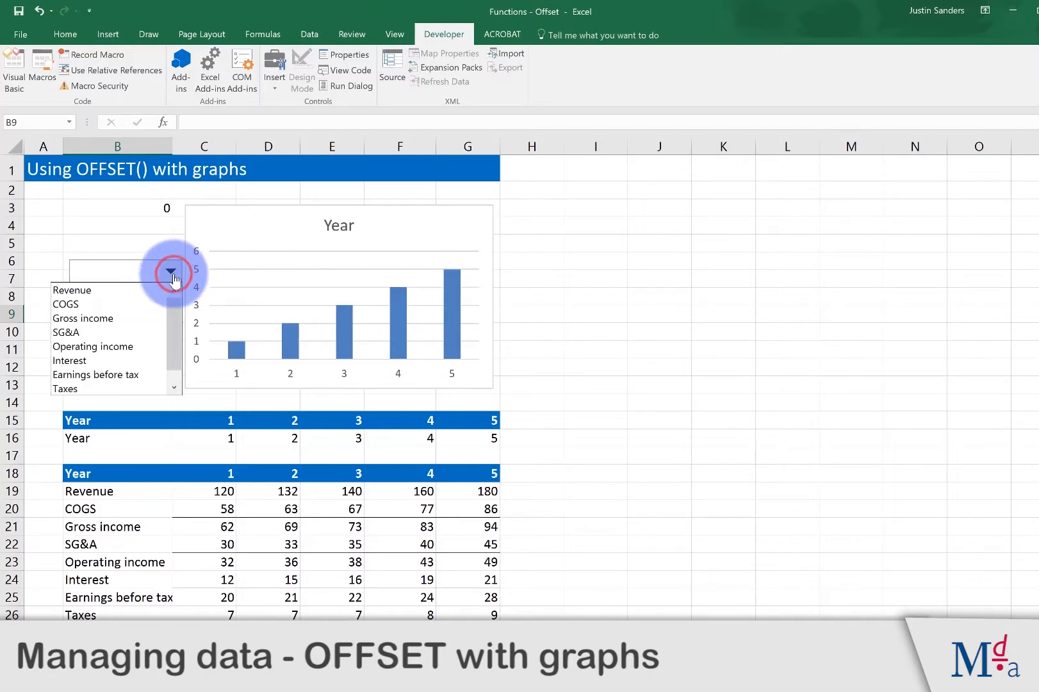
click(137, 332)
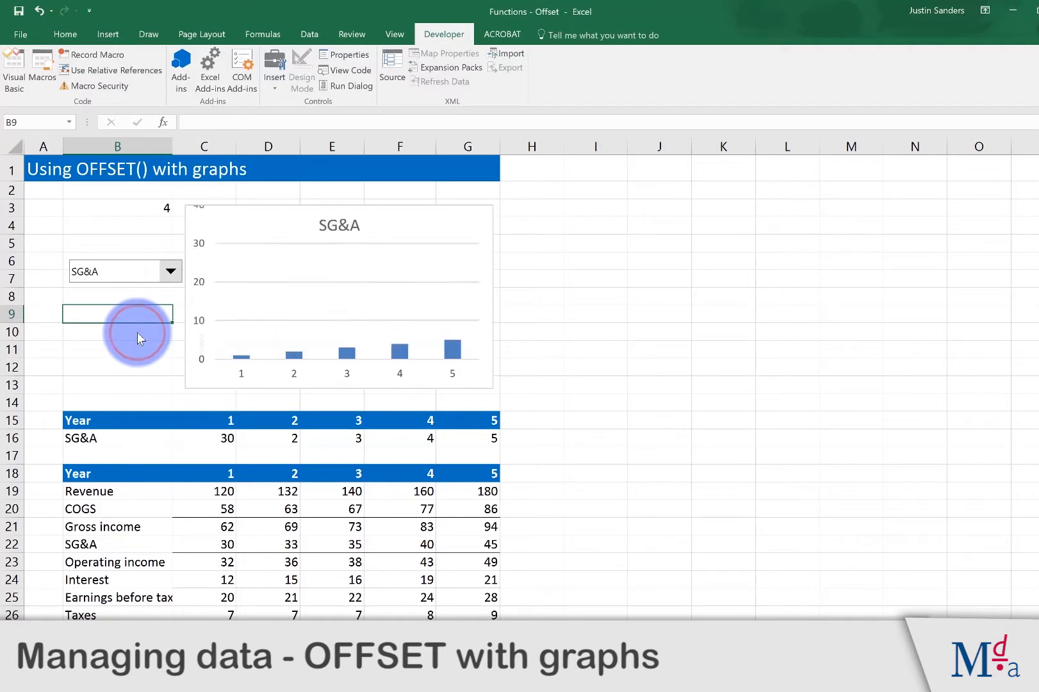
click(172, 274)
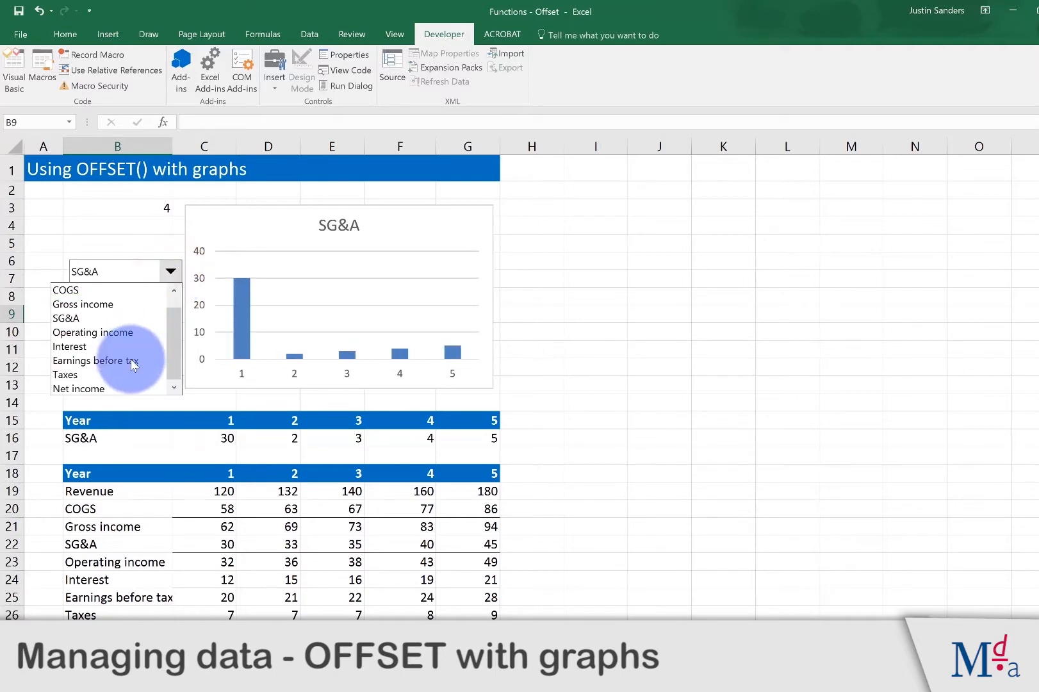
click(129, 361)
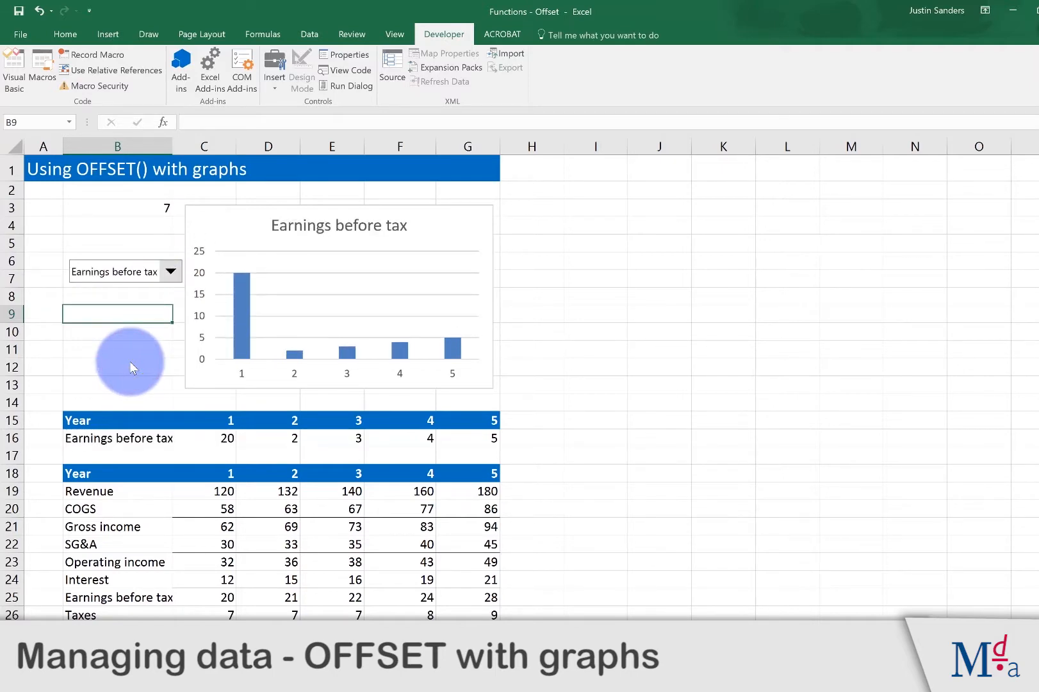
Step: Move the combo box up over cell B3 to cover its number, and hide the worksheet's gridlines
right_click(132, 273)
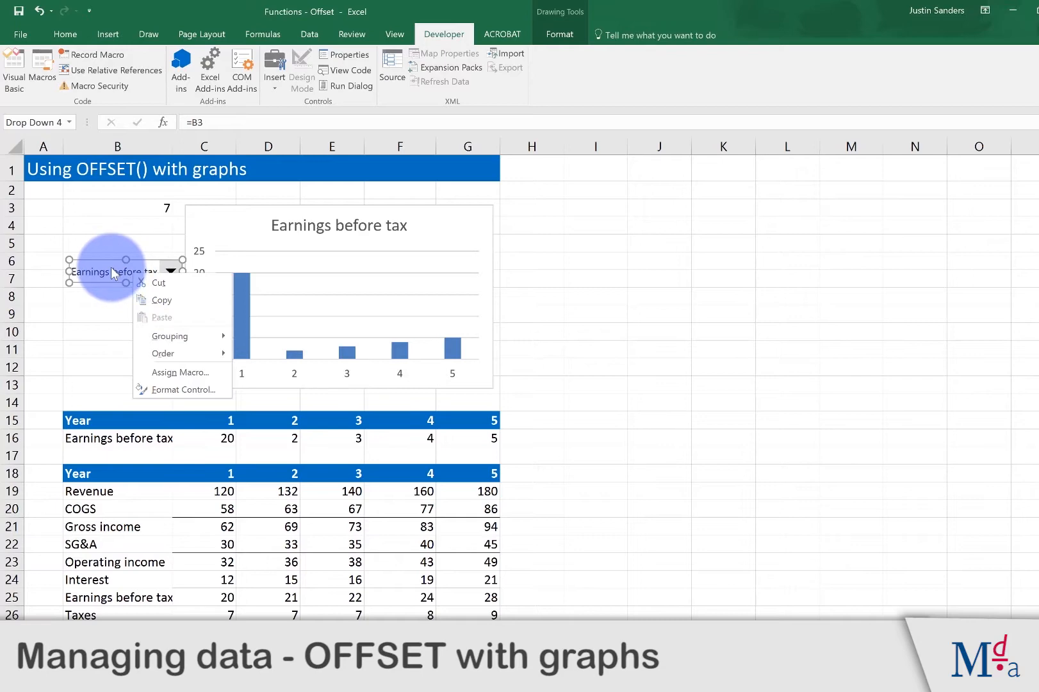
click(111, 268)
drag(112, 269, 102, 206)
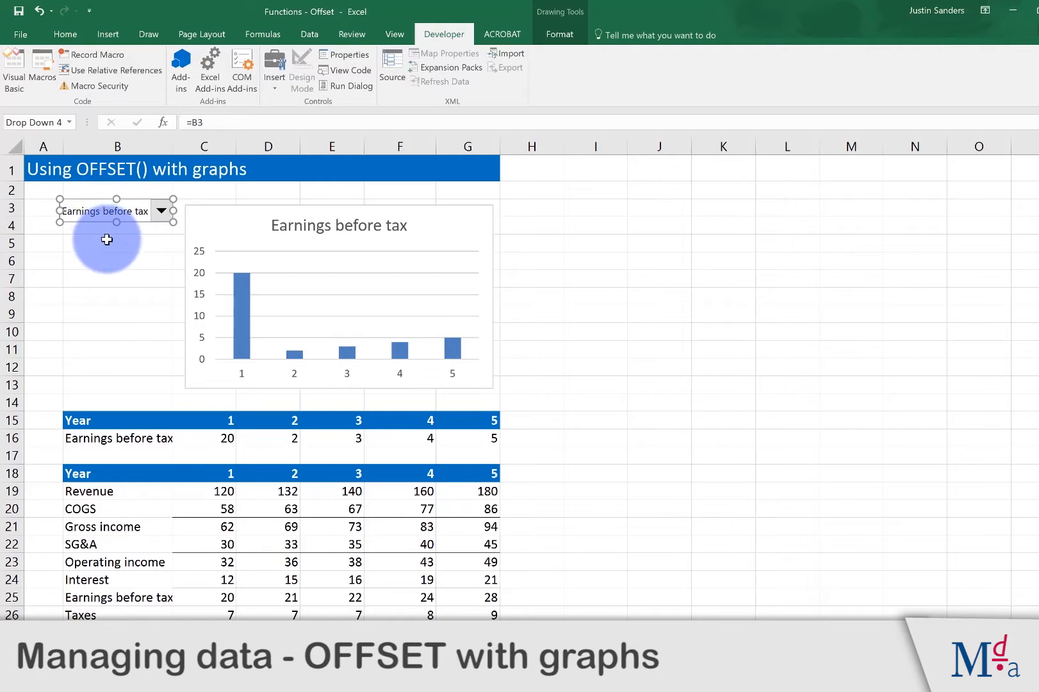
click(107, 239)
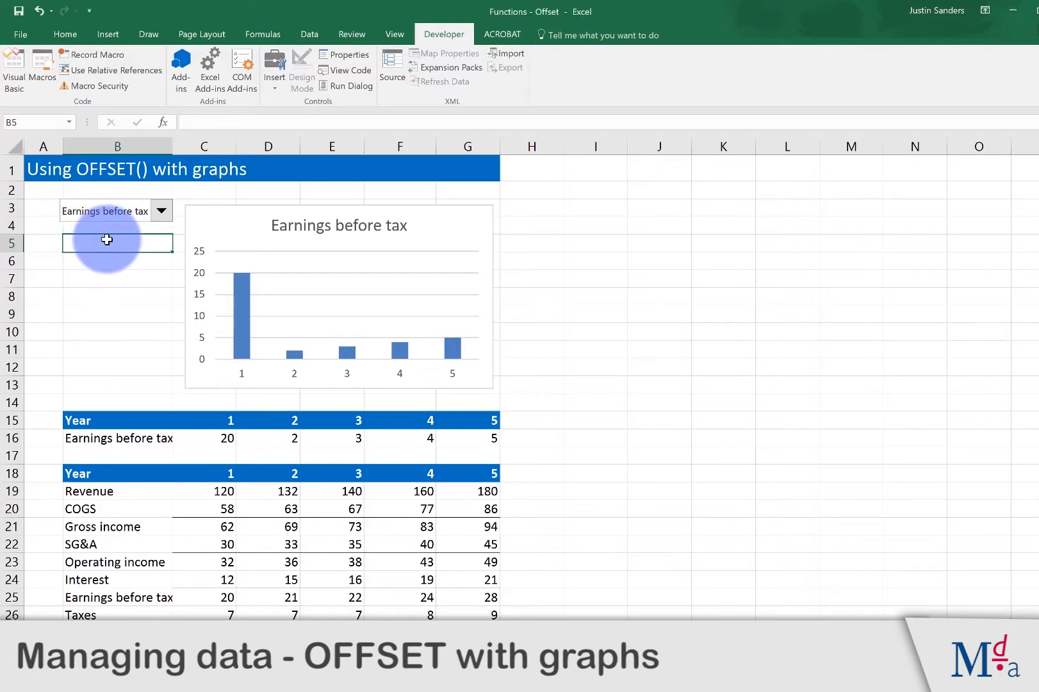
click(204, 36)
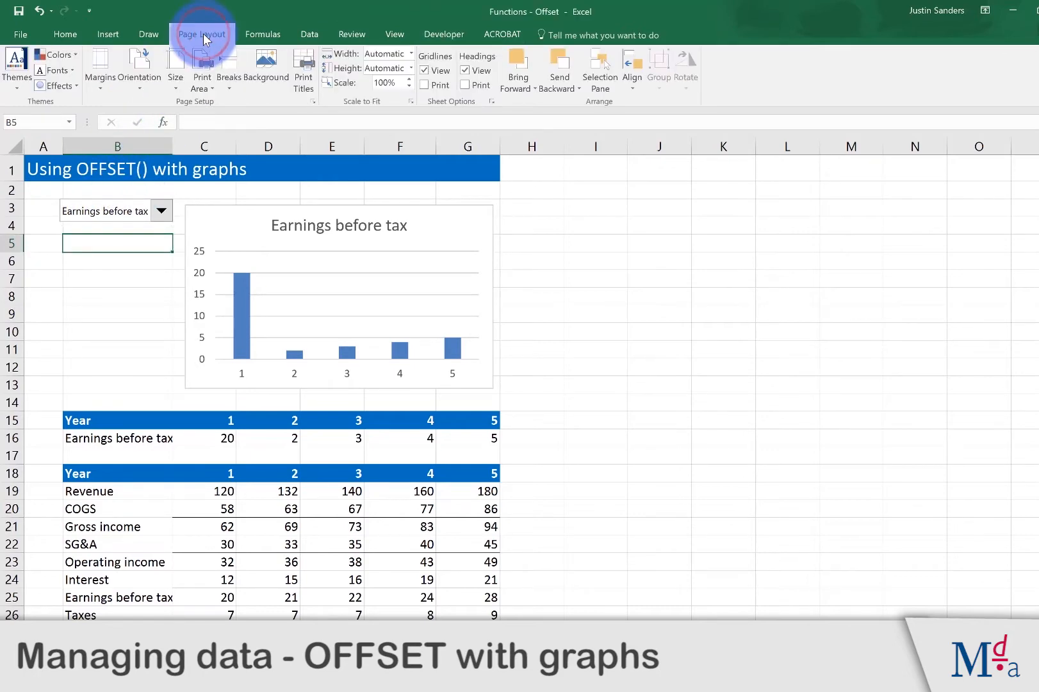
click(425, 70)
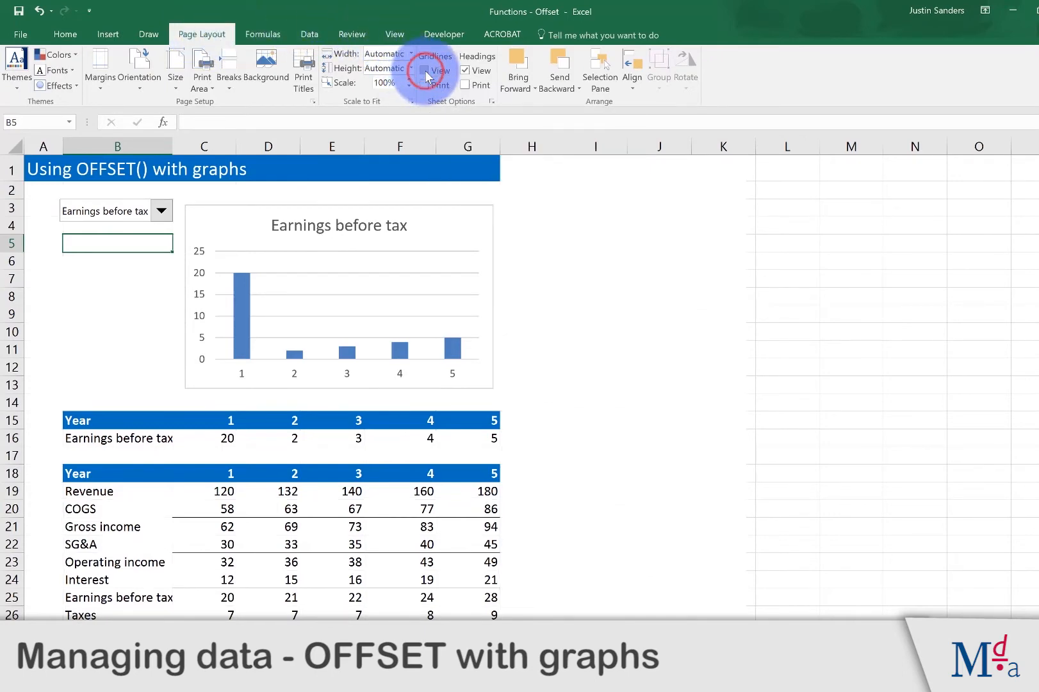
Step: Switch the plotted line with the combo box to Operating income and finally to Net income
click(162, 217)
click(101, 277)
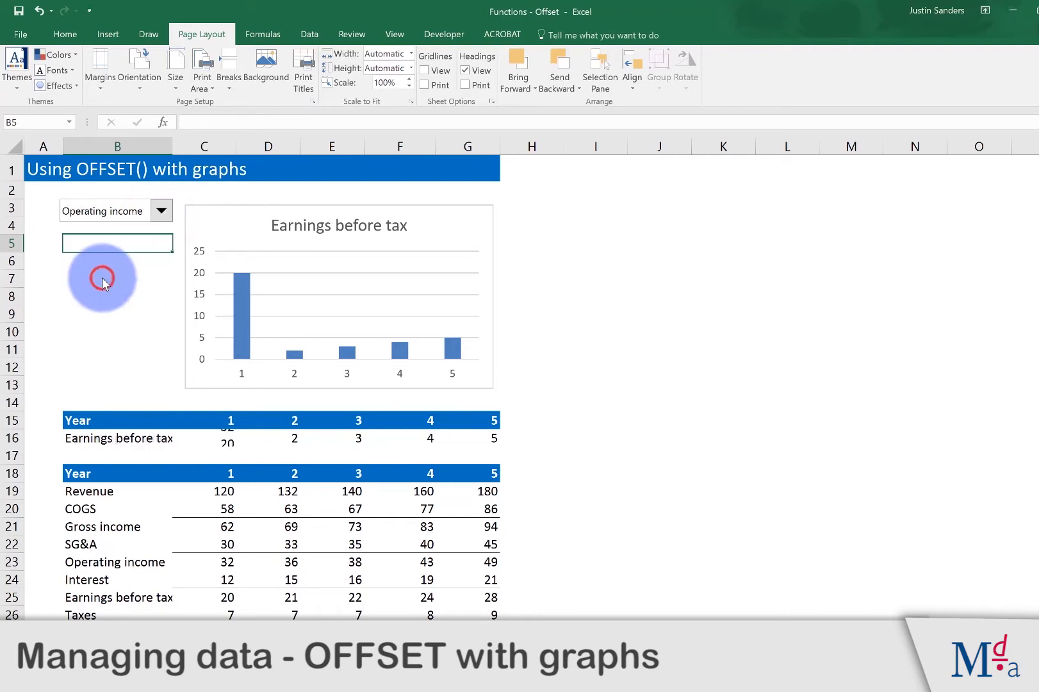
click(162, 210)
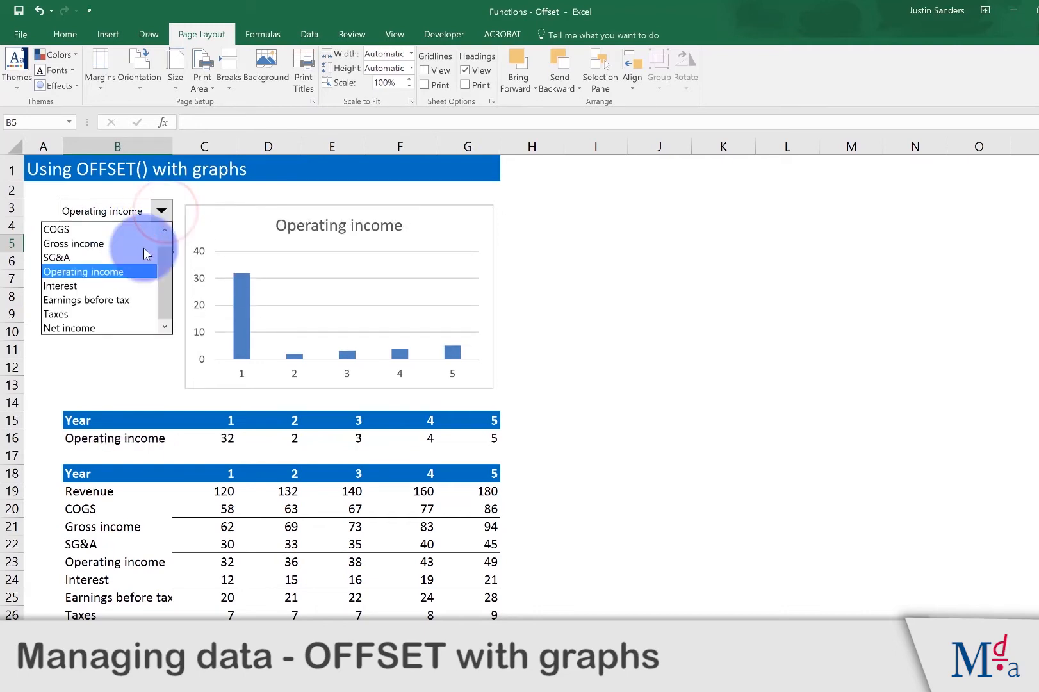
click(103, 330)
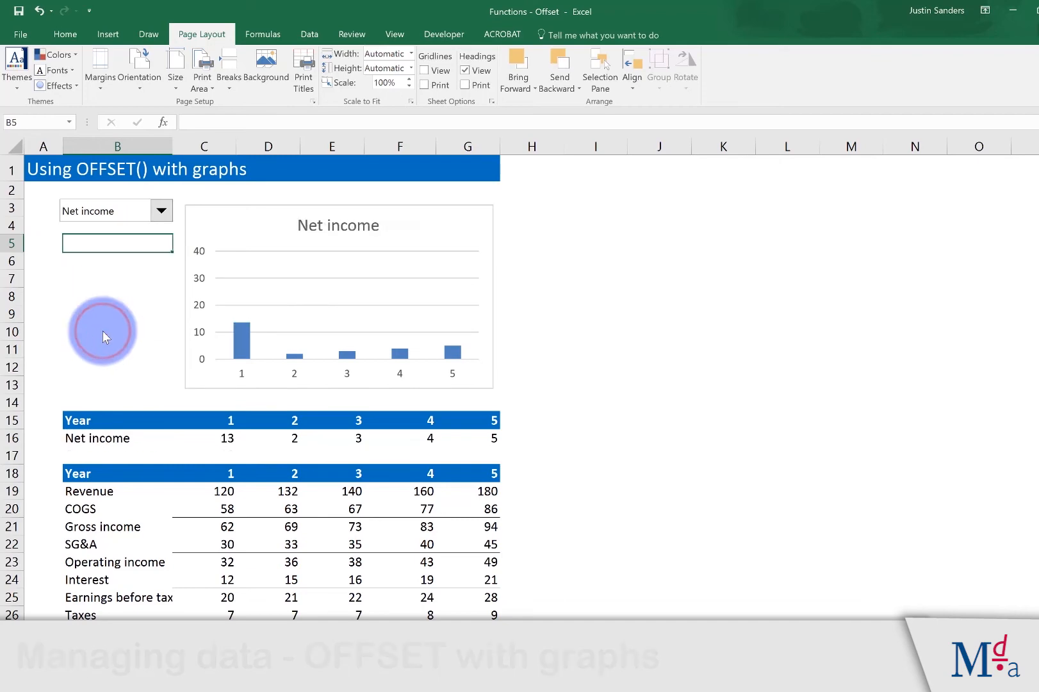